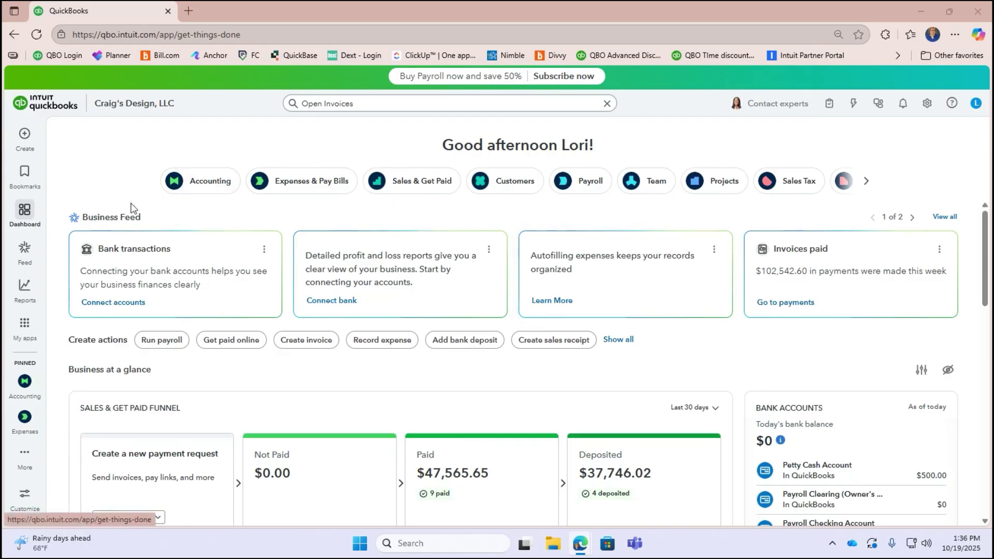
Open the bookmarked Reconcile page, collapse the side navigation and resume reconciling the Company Checking Account
mouse_move(24, 177)
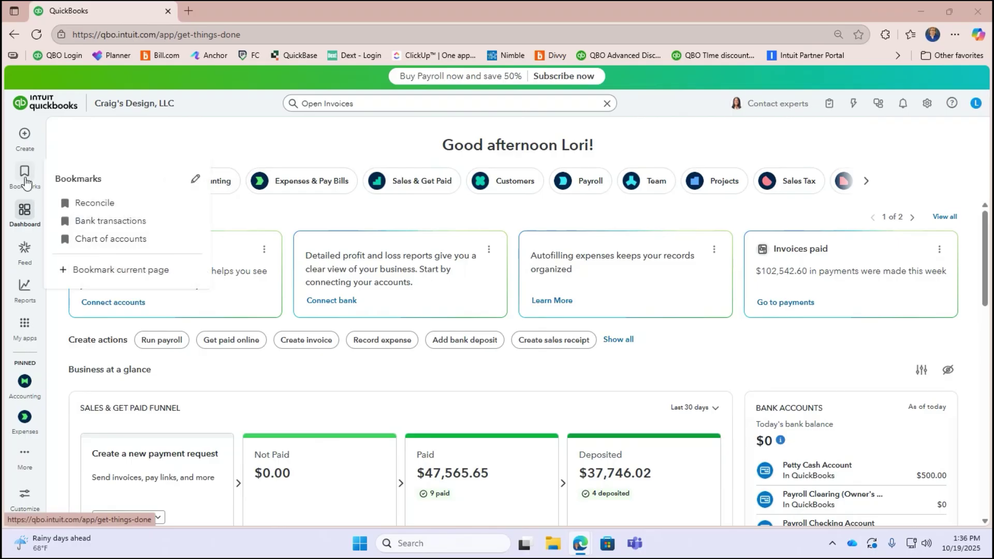
left_click(97, 206)
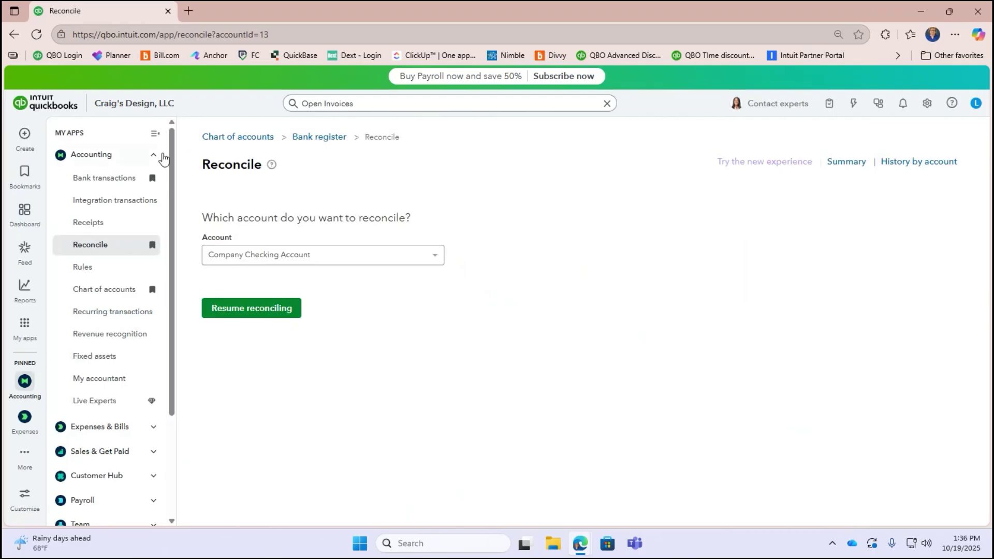
left_click(155, 137)
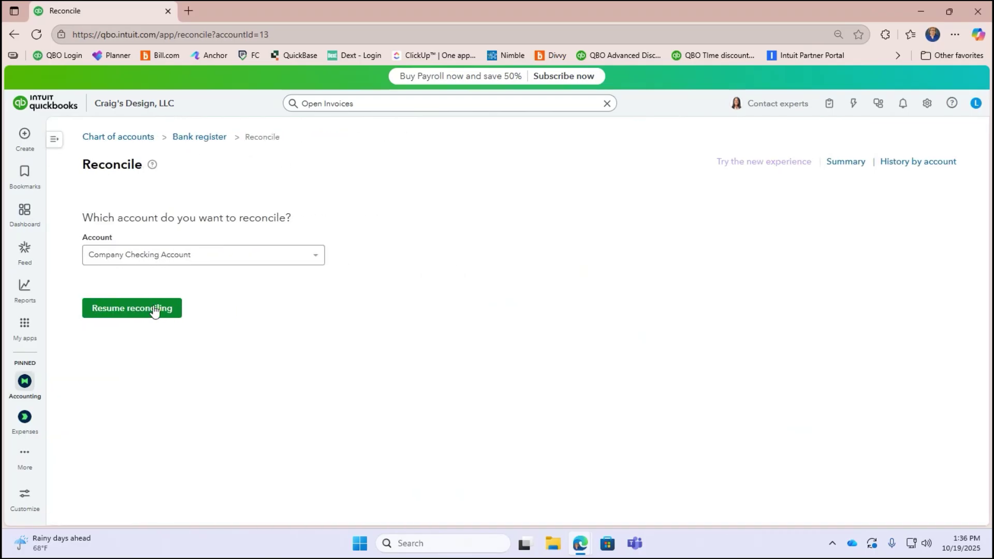
left_click(154, 309)
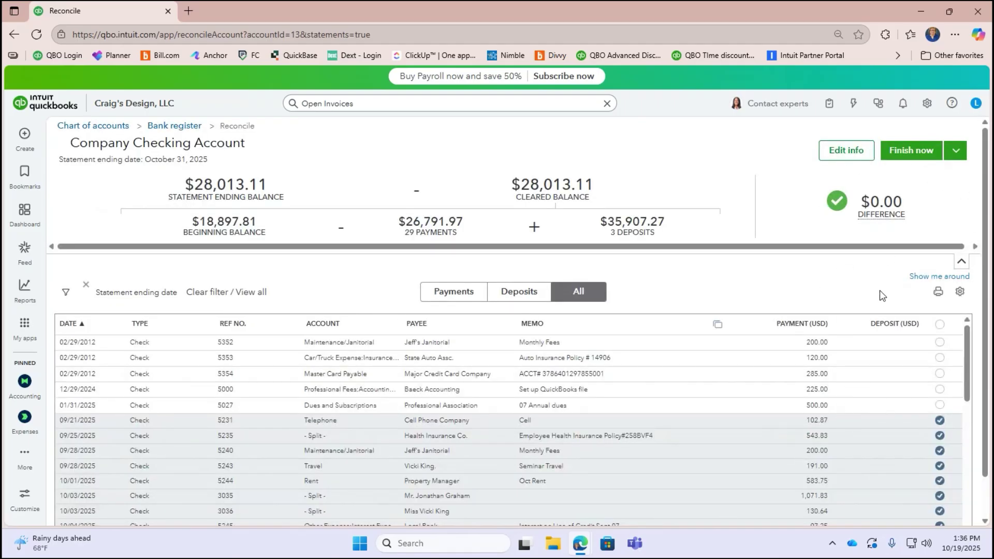
Examine the reconciliation's difference and its full transaction list for old and recent checks that remain uncleared
mouse_move(886, 218)
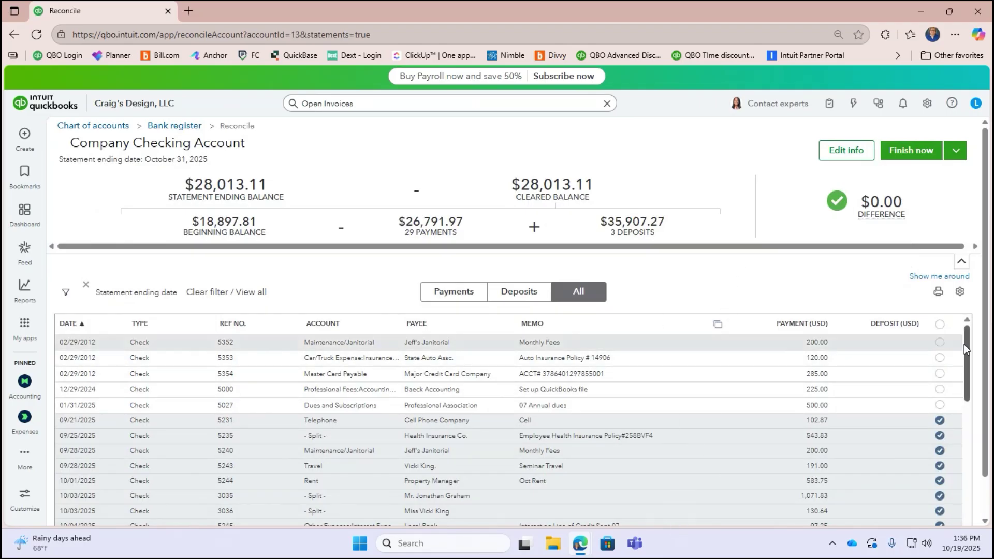
left_click_drag(964, 344, 954, 479)
scroll(934, 392, "up", 10)
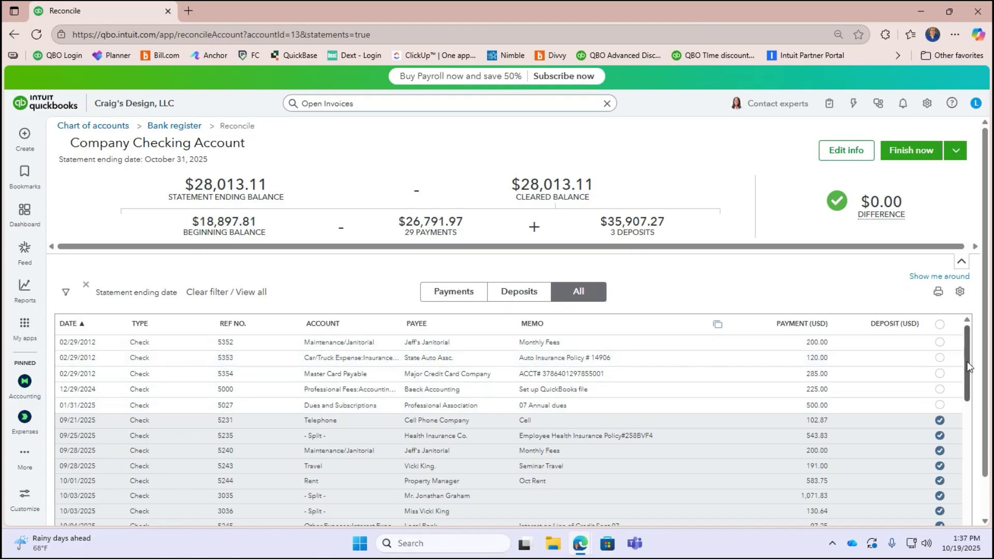
left_click_drag(968, 368, 962, 486)
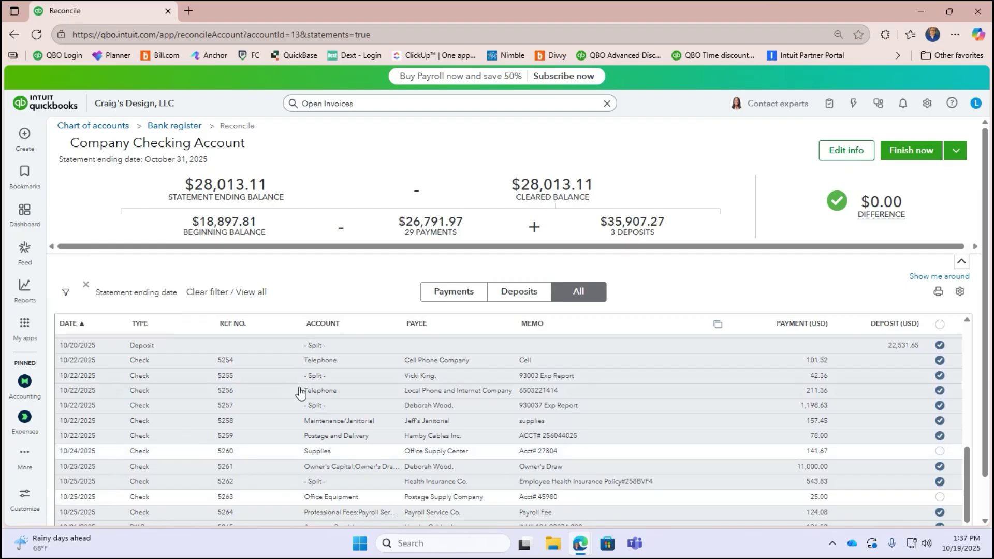
scroll(300, 393, "down", 1)
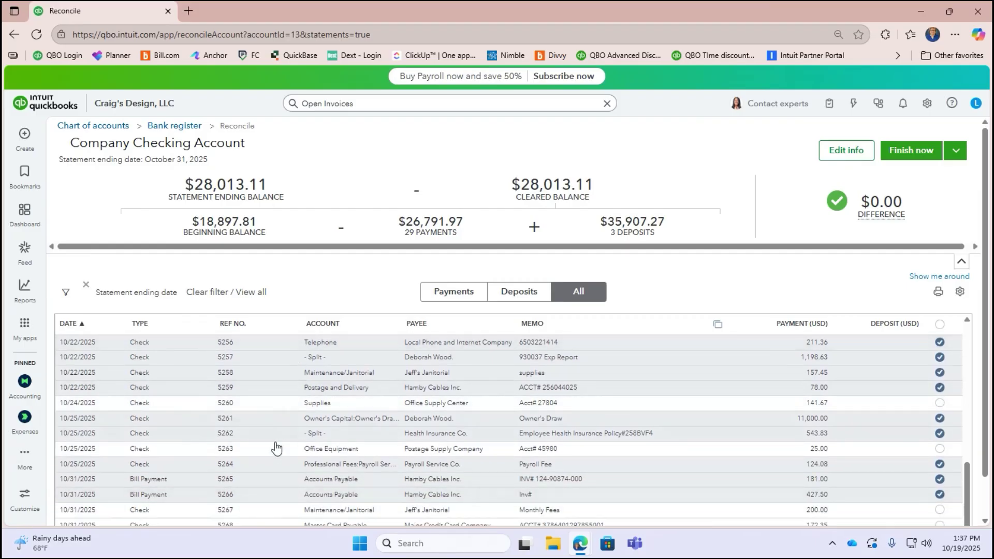
scroll(275, 449, "down", 1)
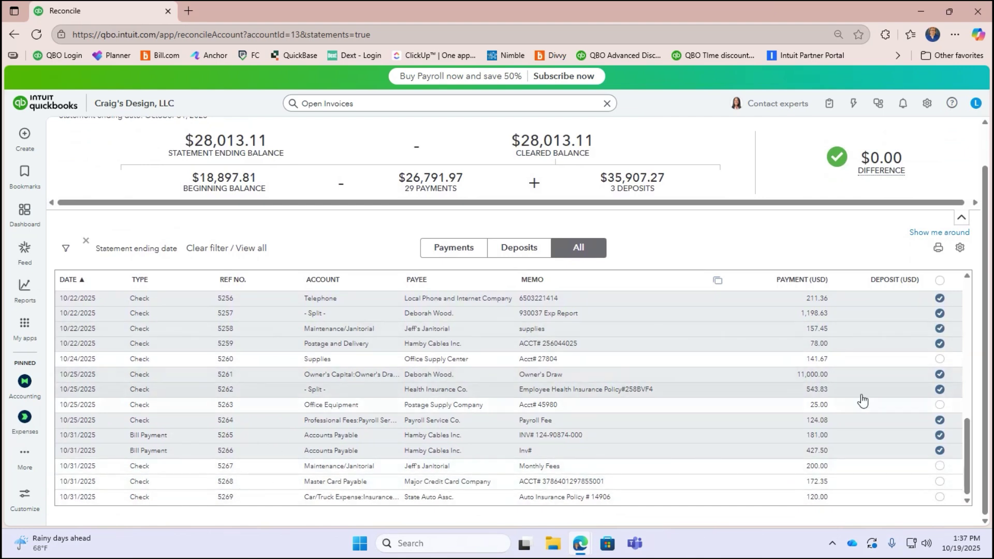
left_click_drag(965, 446, 927, 288)
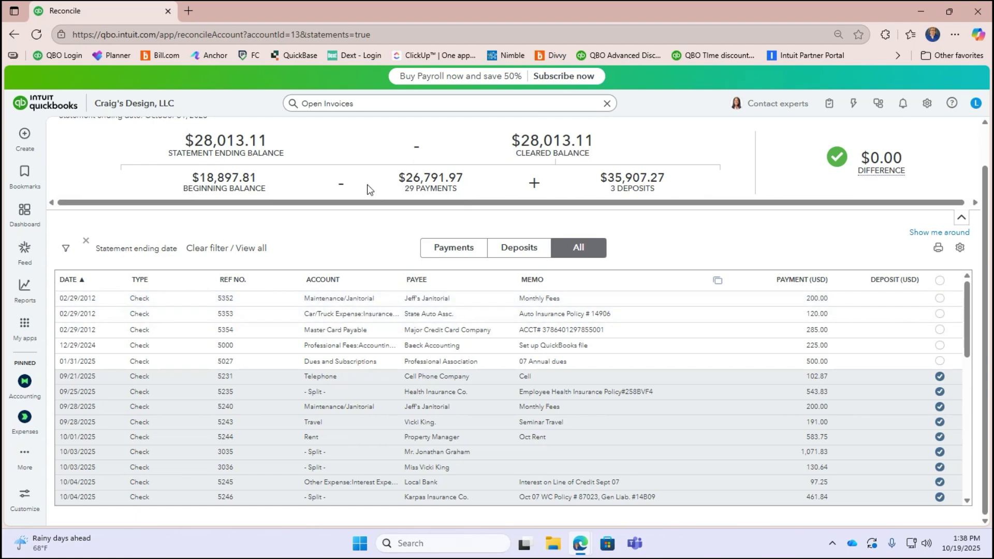
Duplicate the Reconcile browser tab and move the original tab out into its own window
right_click(97, 10)
left_click(155, 85)
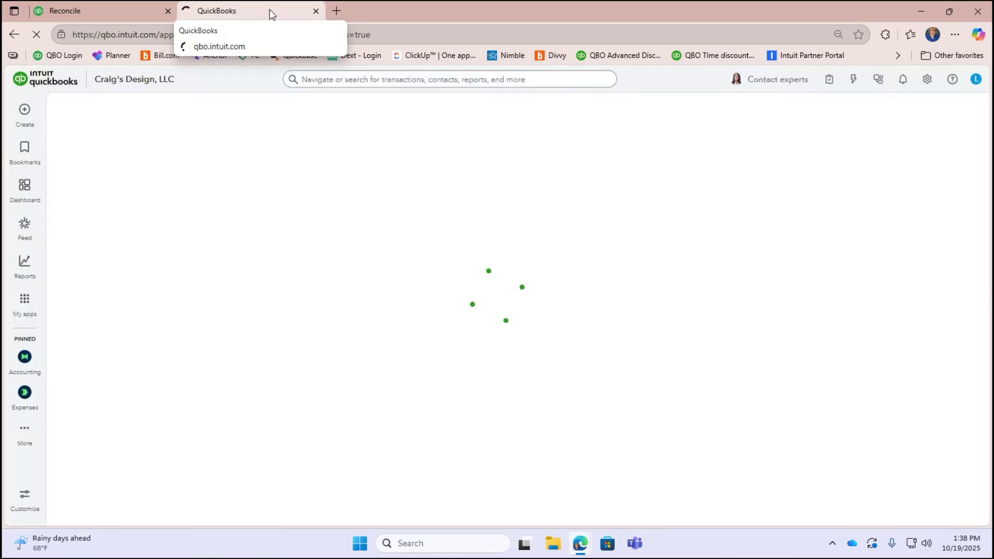
left_click(85, 11)
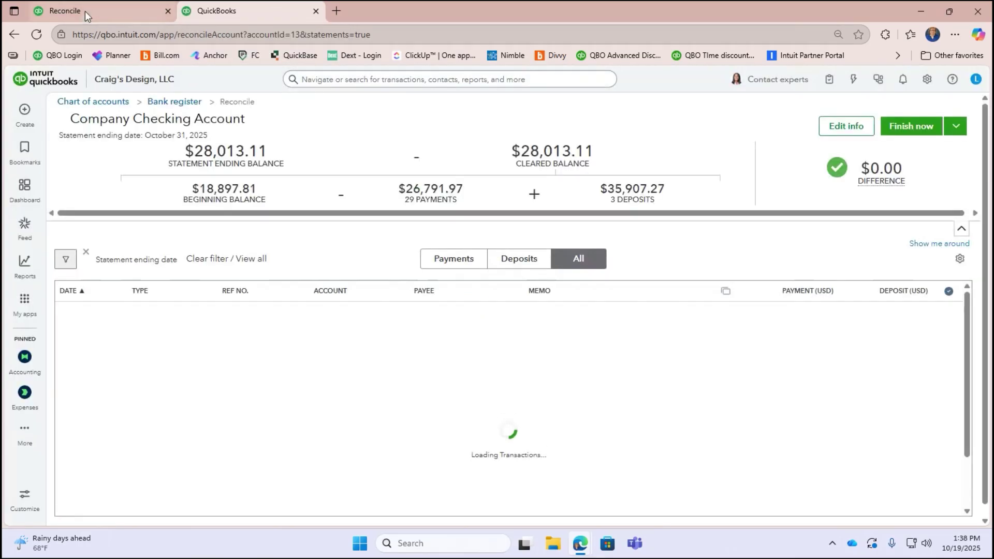
left_click_drag(85, 11, 429, 106)
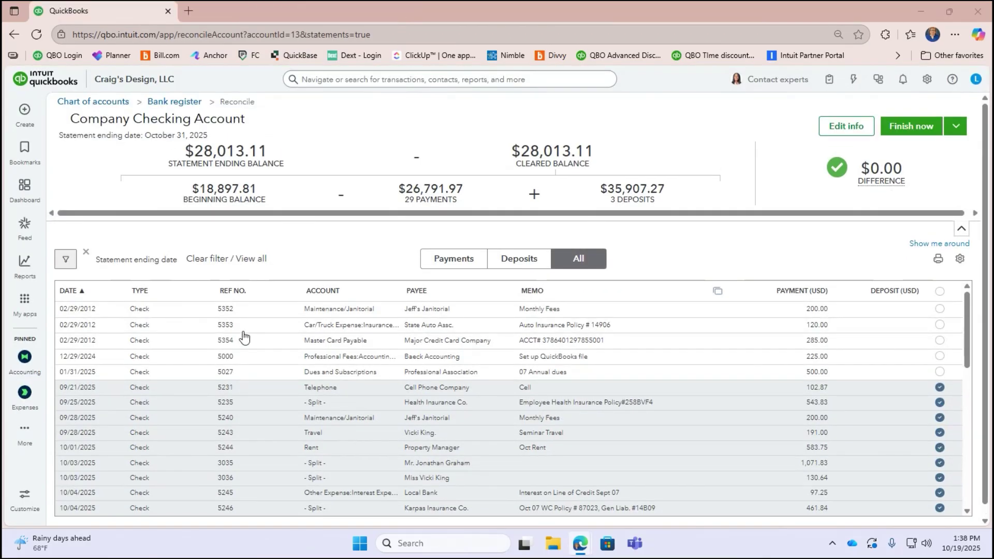
Create a new journal entry and set its journal date to 10/31/2025
left_click(26, 115)
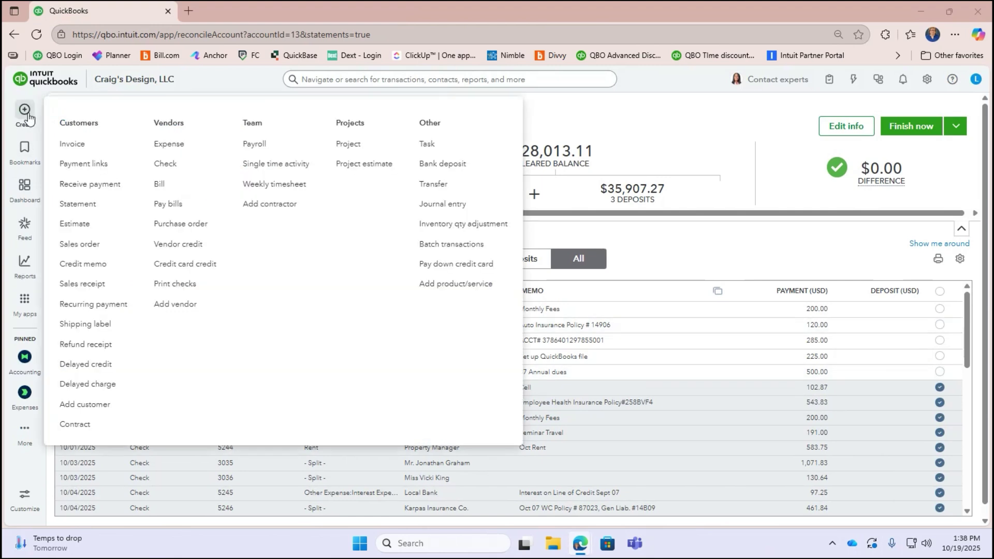
left_click(449, 205)
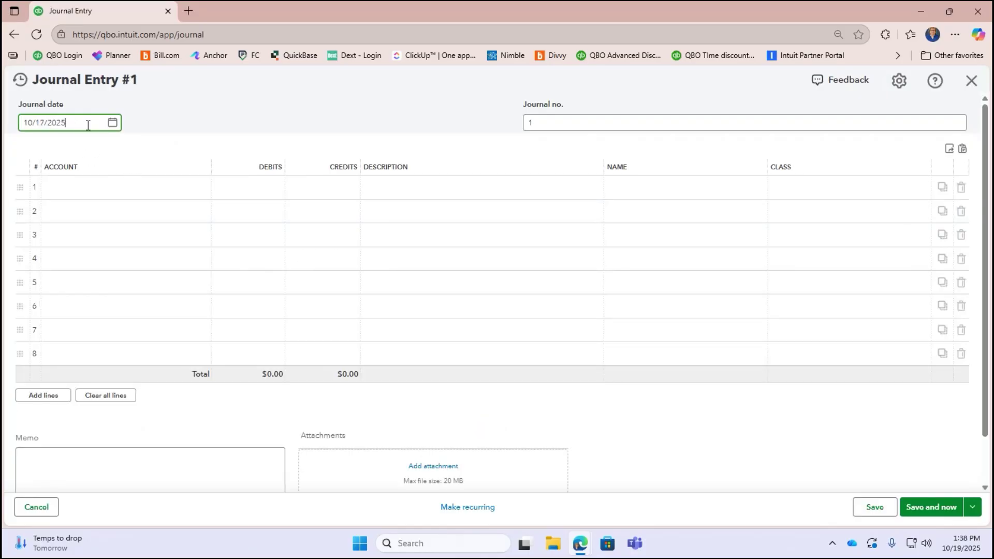
left_click_drag(87, 125, 3, 135)
type("101")
type("3")
key("Tab")
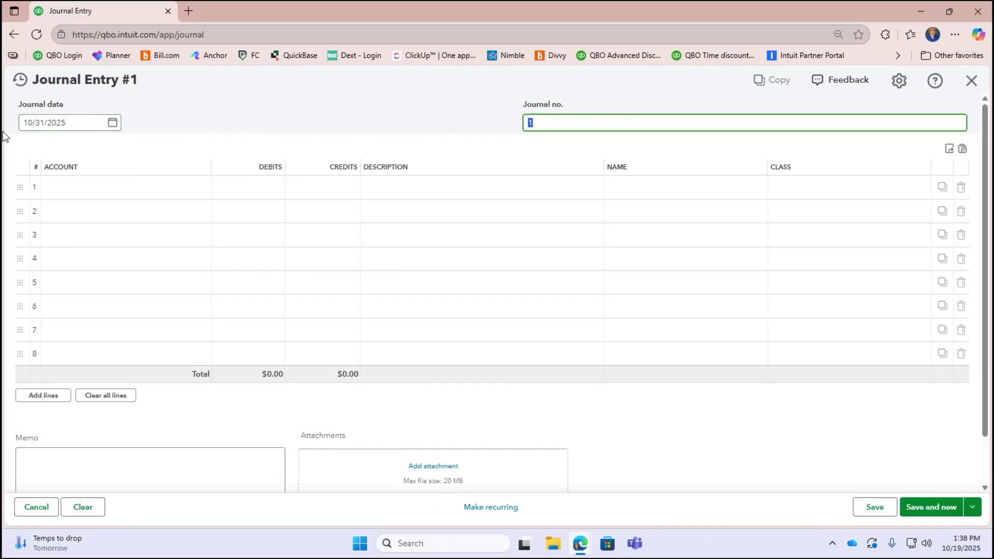
Arrange the Reconcile page and the journal entry in separate windows side by side
left_click(67, 192)
left_click_drag(992, 48, 293, 20)
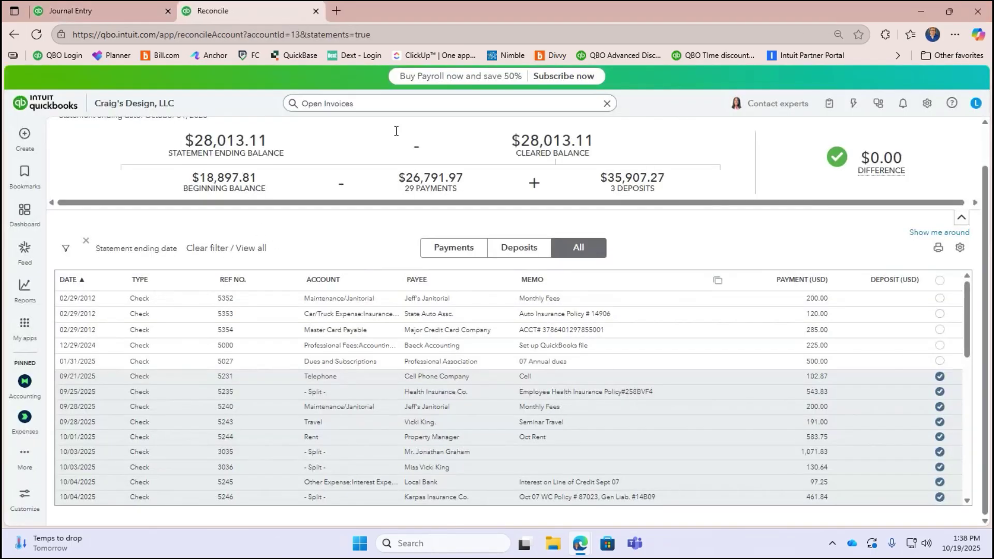
left_click(949, 11)
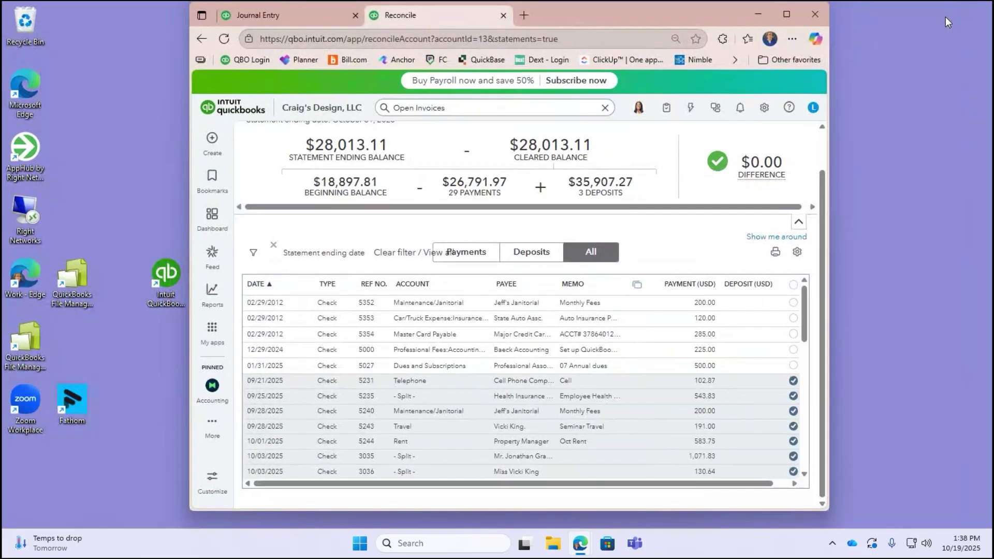
left_click(786, 16)
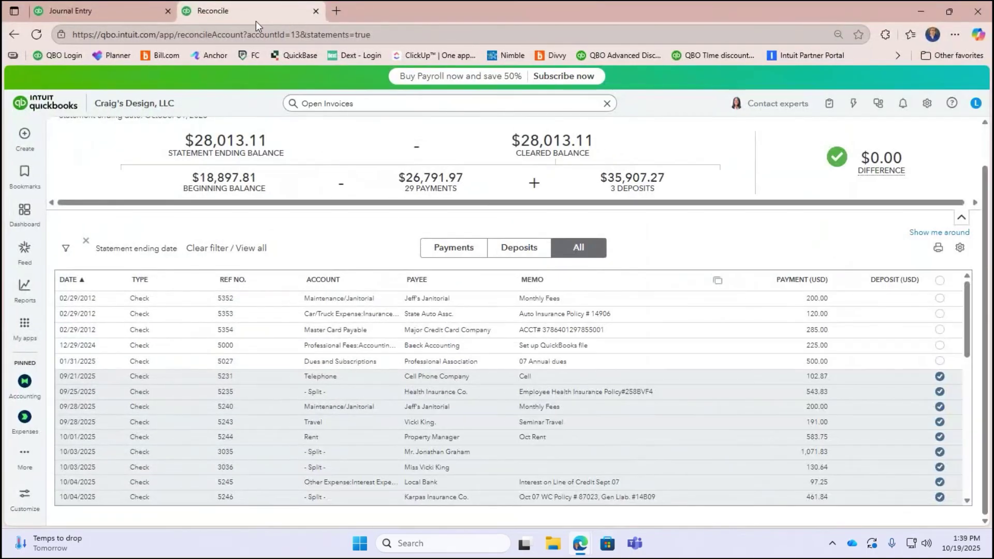
left_click_drag(259, 9, 324, 54)
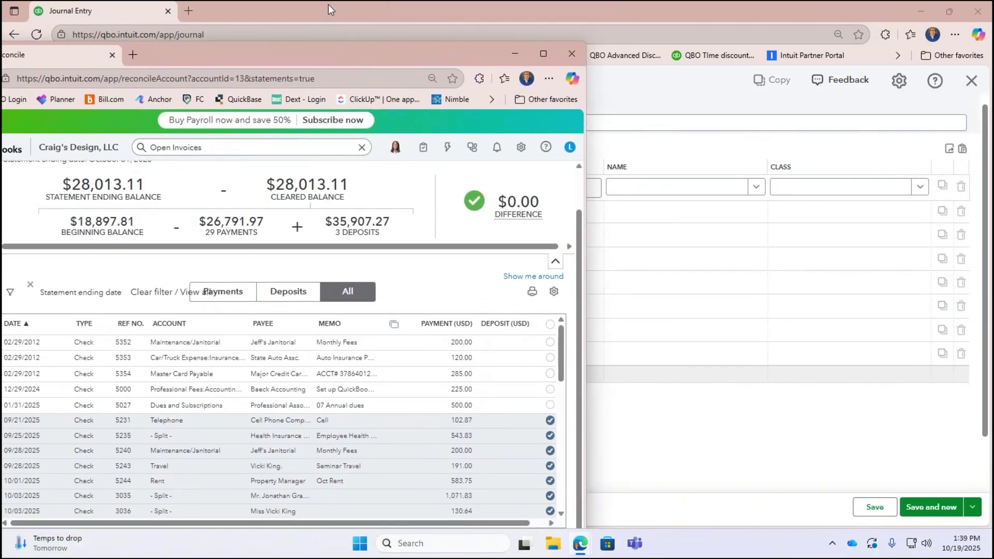
left_click_drag(328, 4, 682, 48)
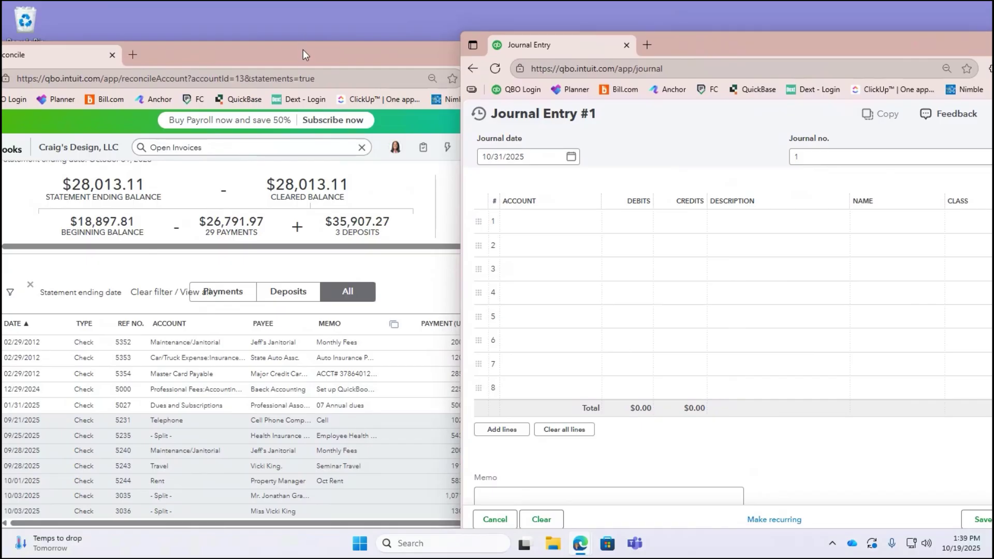
left_click_drag(303, 49, 249, 21)
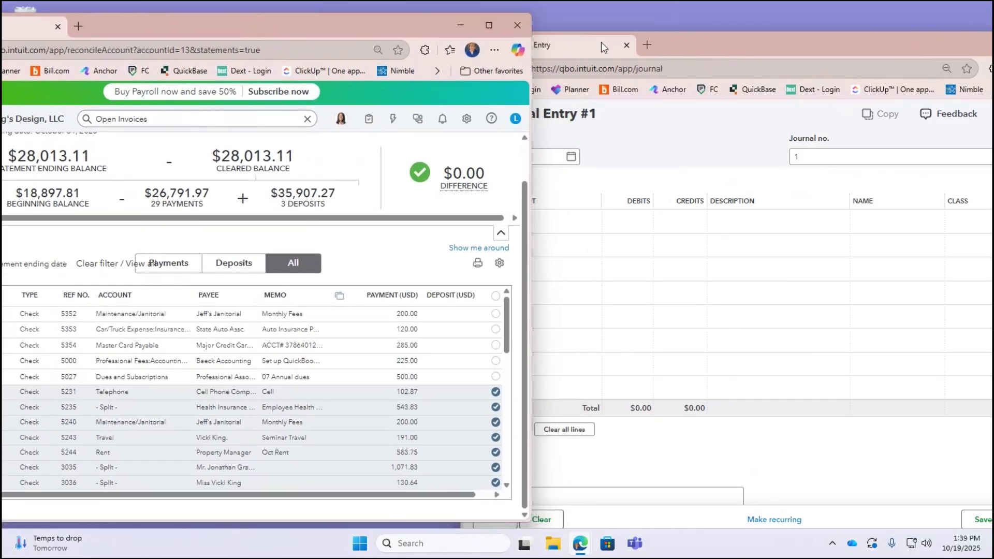
left_click_drag(684, 46, 725, 39)
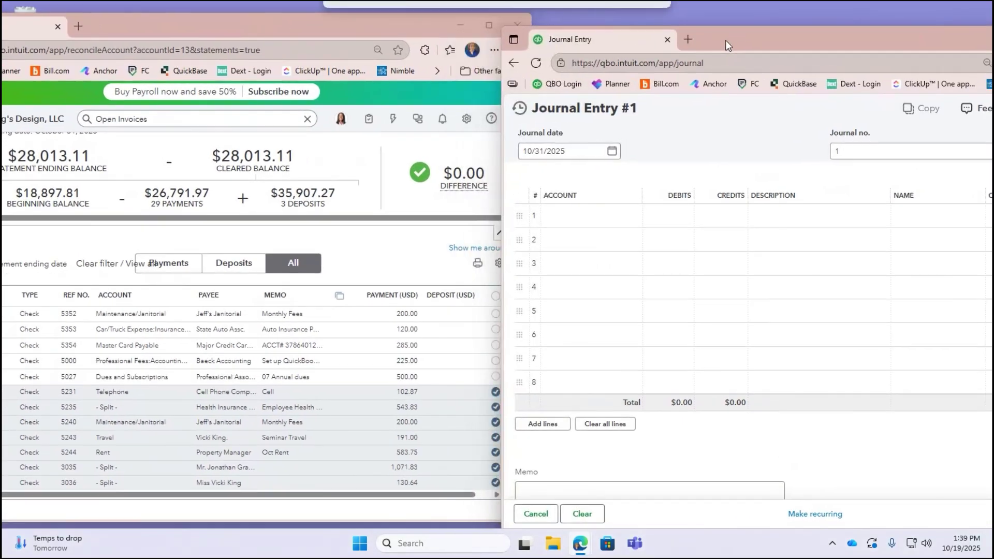
Assign the first journal line to the Maintenance/Janitorial account with a credit of 200
left_click(577, 231)
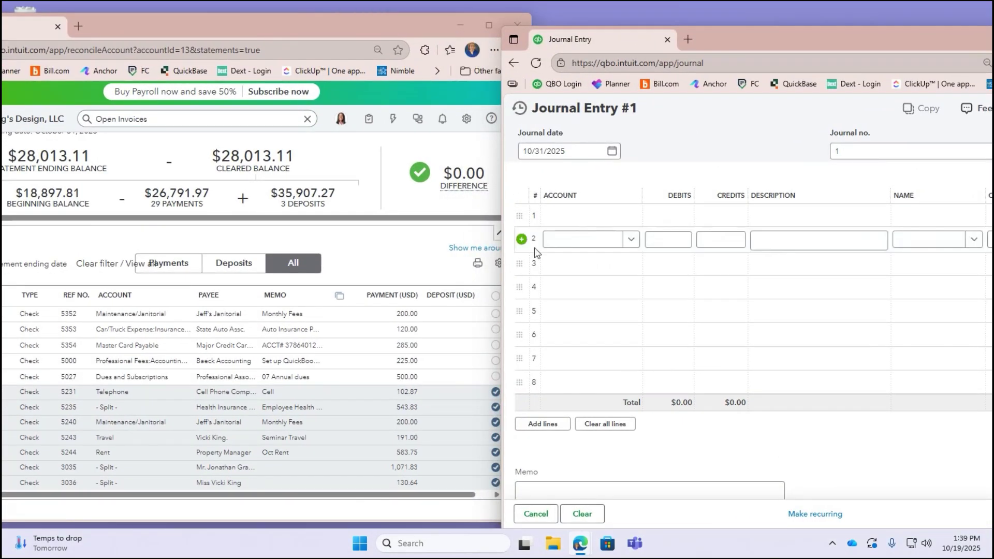
left_click(558, 217)
type("Main")
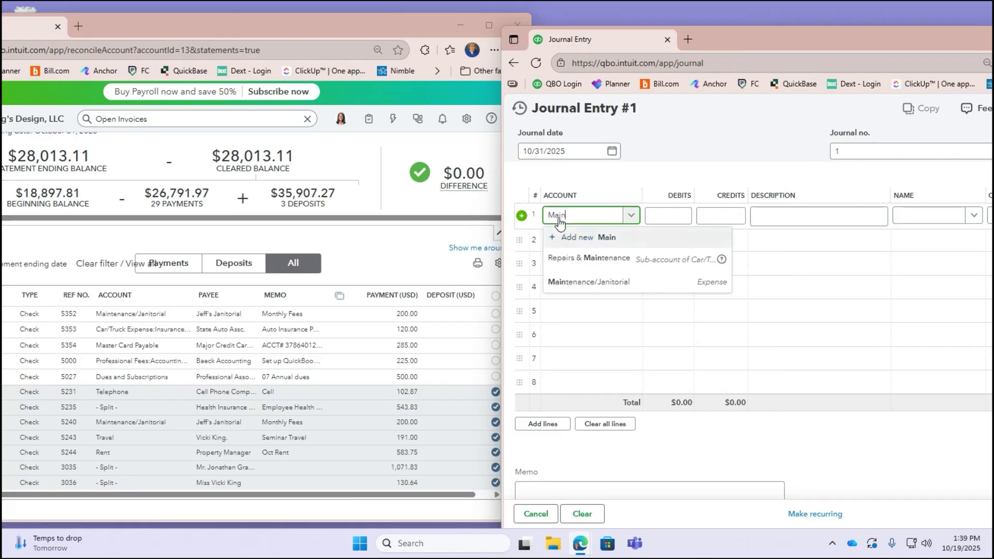
key("Down")
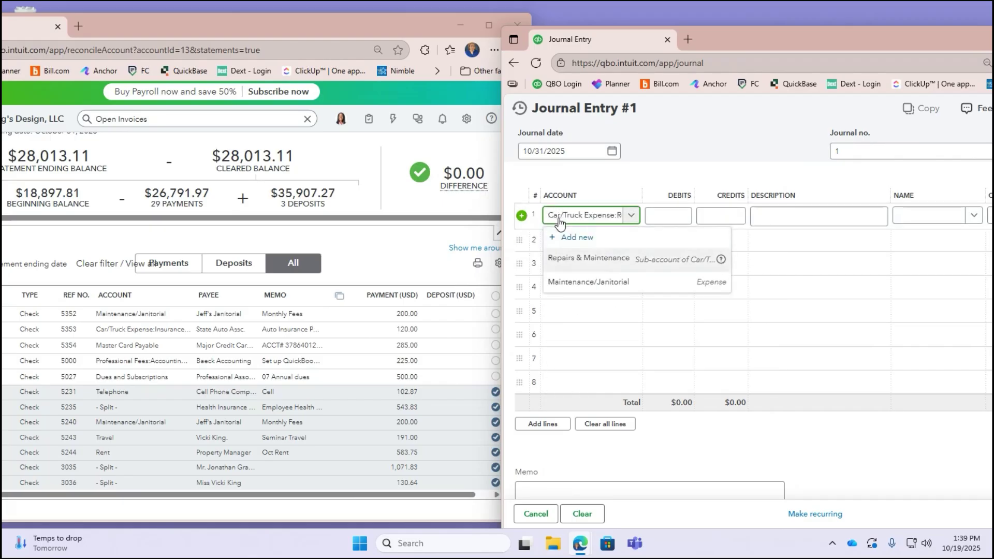
key("Down")
key("Tab")
key("Tab")
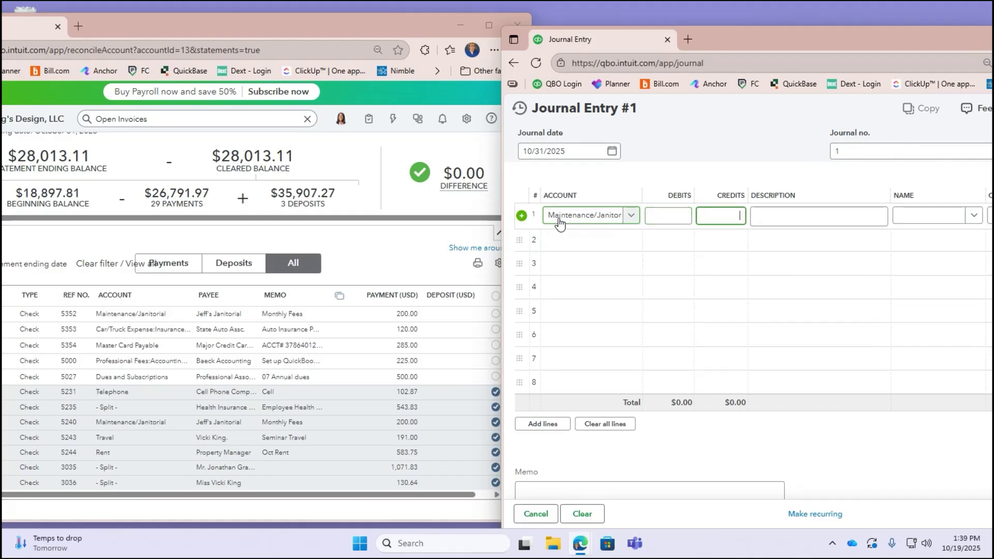
type("200")
key("Tab")
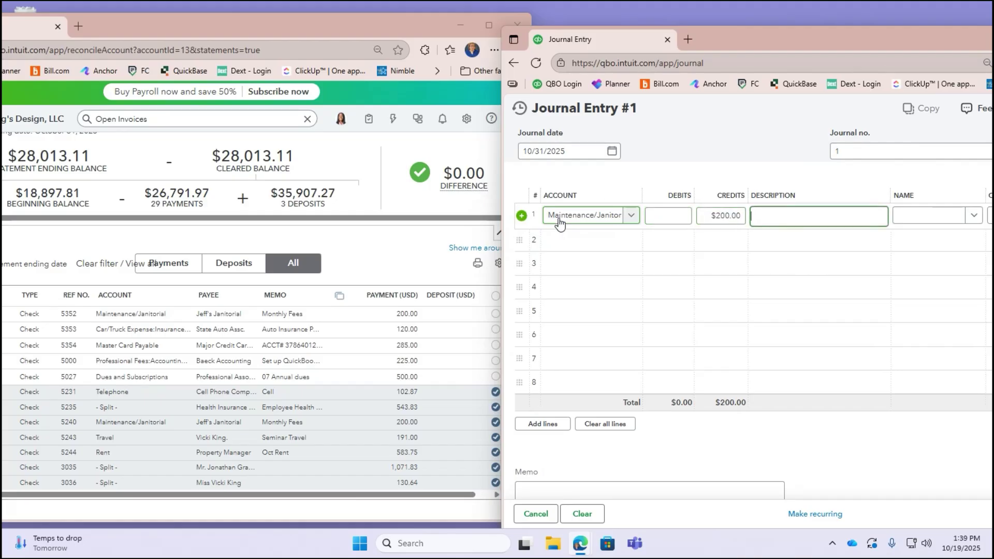
Describe the first journal line as "To void check 5352"
type("voic")
key("BackSpace")
key("BackSpace")
key("BackSpace")
type("To voide chekc")
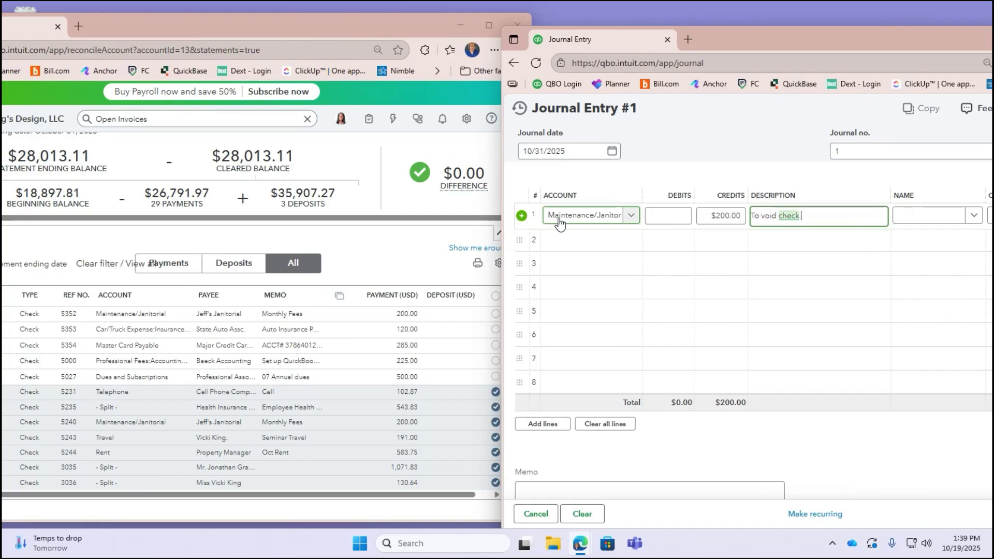
type(" 5352")
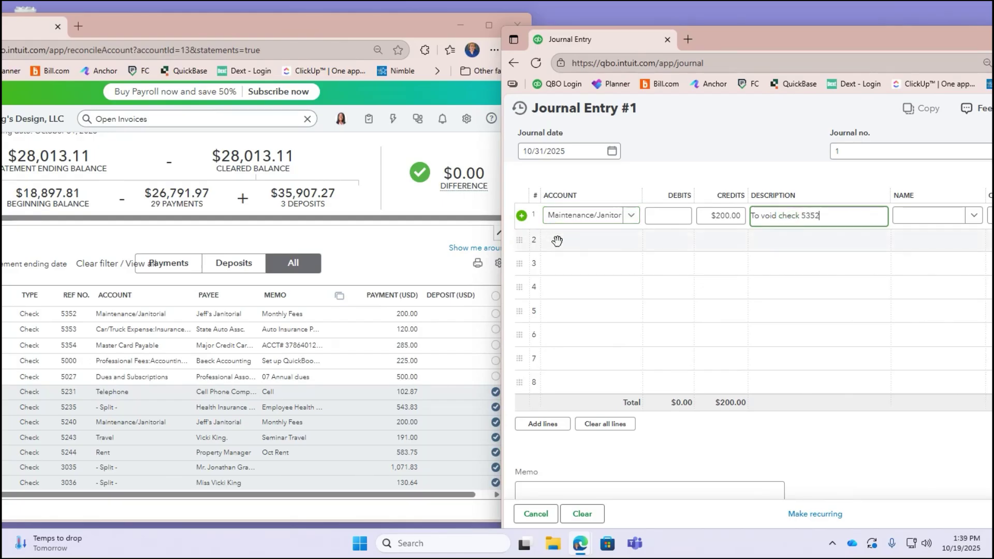
Search the second journal line's account choices for "Car" and "Insur" accounts
left_click(558, 239)
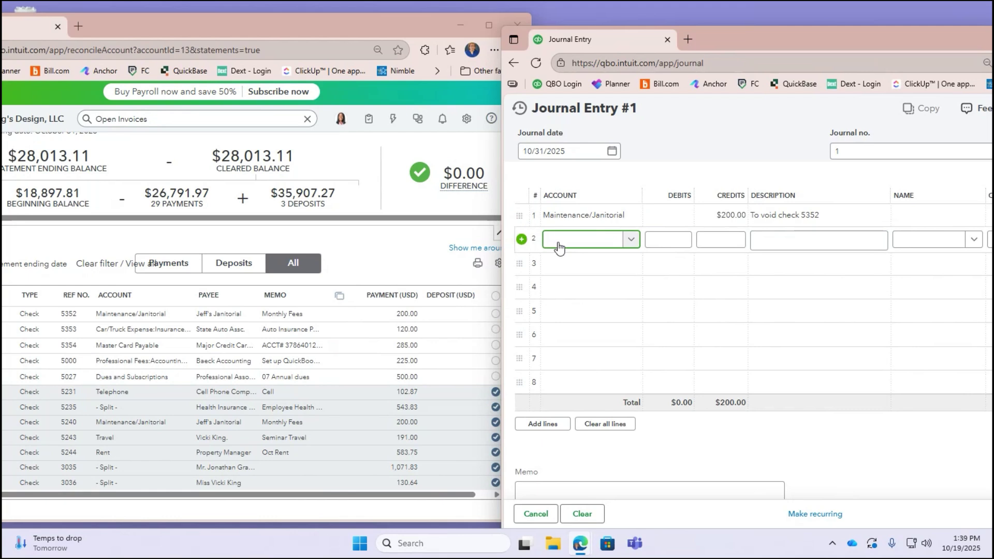
type("Car")
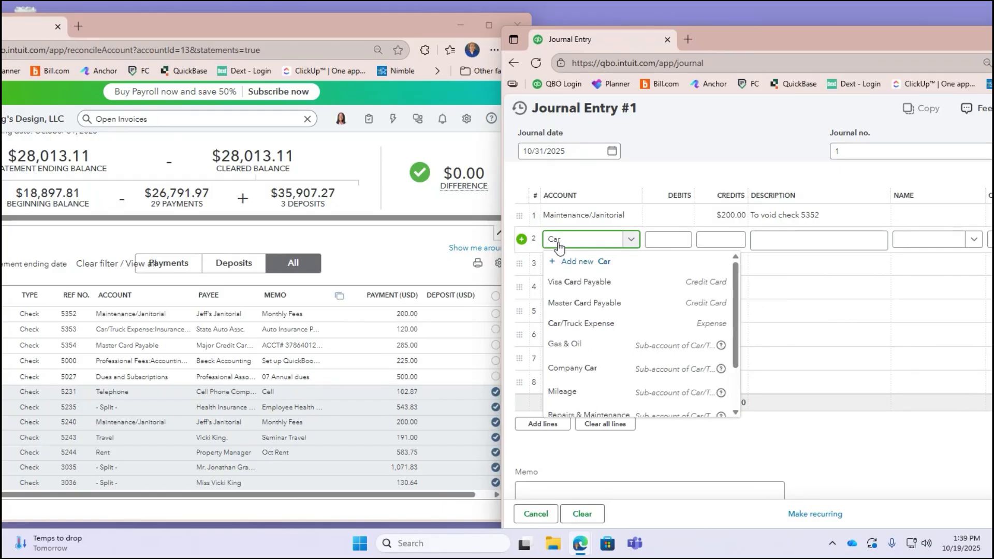
key("BackSpace")
key("BackSpace")
key("BackSpace")
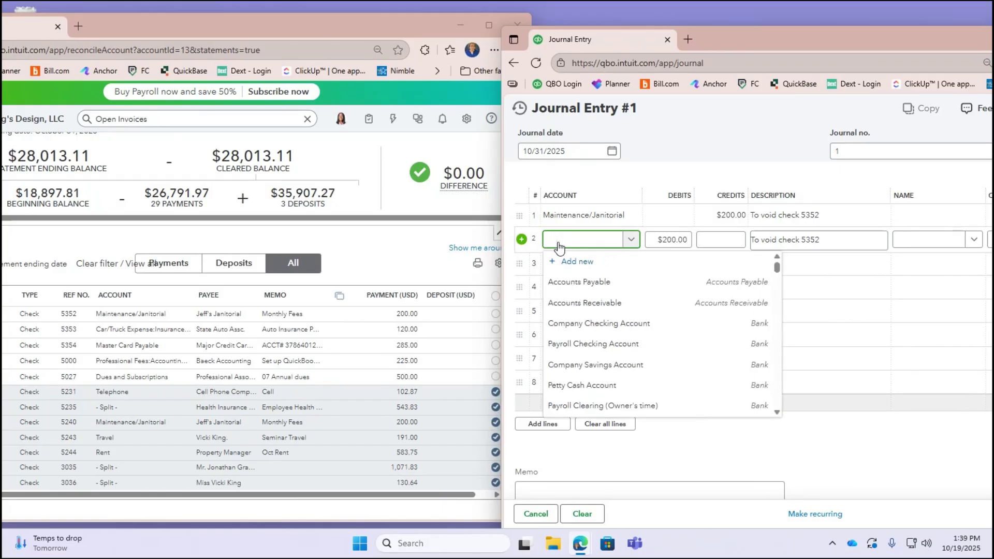
type("Insur")
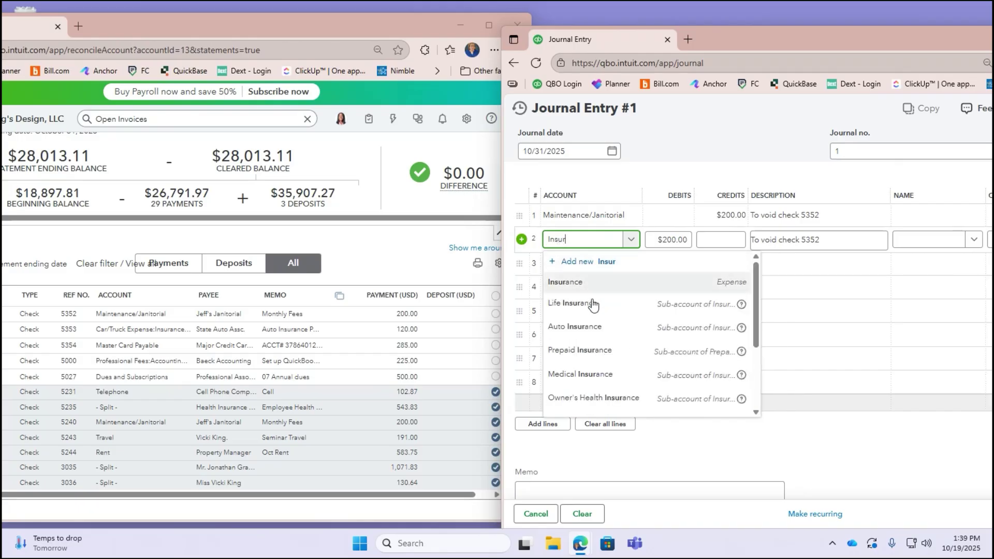
scroll(592, 305, "down", 3)
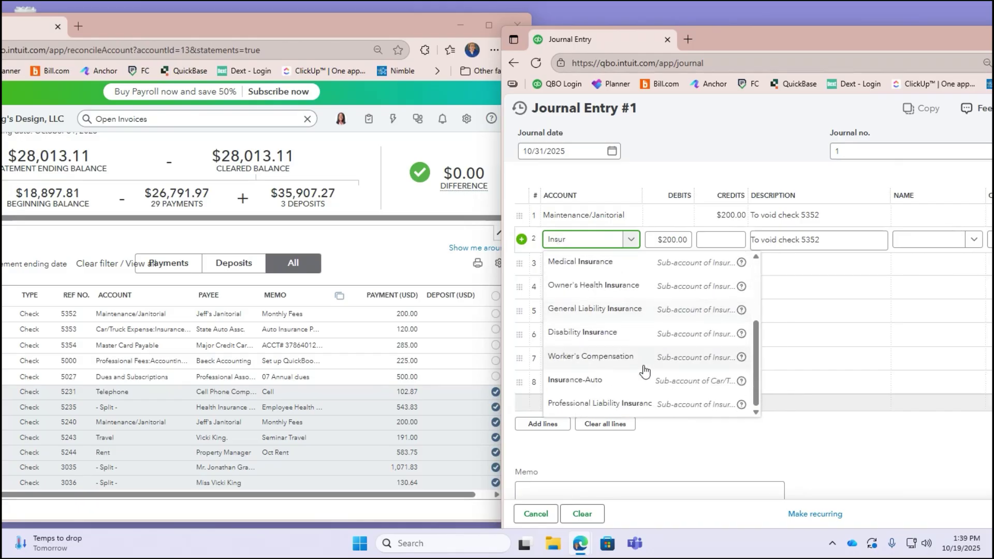
scroll(628, 351, "up", 3)
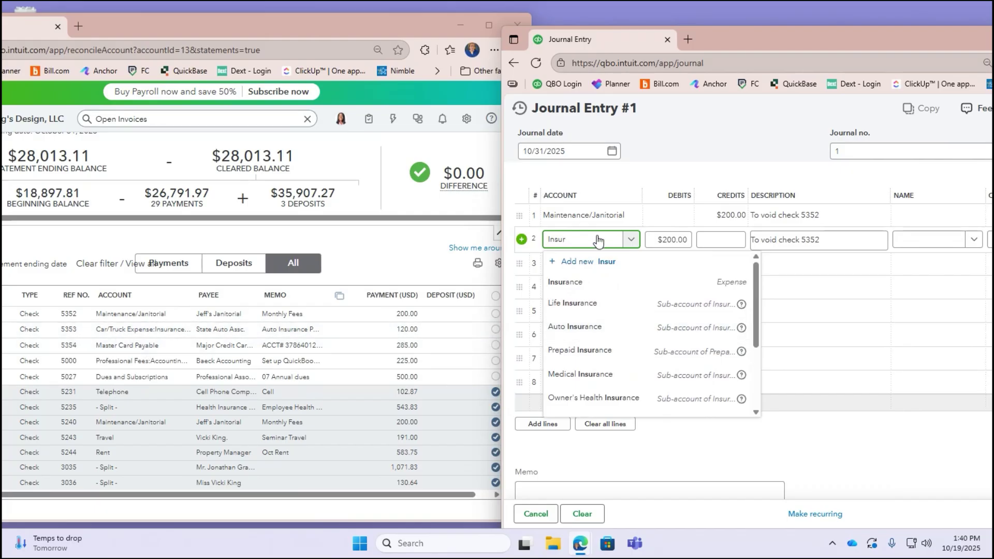
Assign the second journal line to the Insurance-Auto sub-account of Car/Truck Expense
left_click_drag(598, 241, 545, 245)
type("xar")
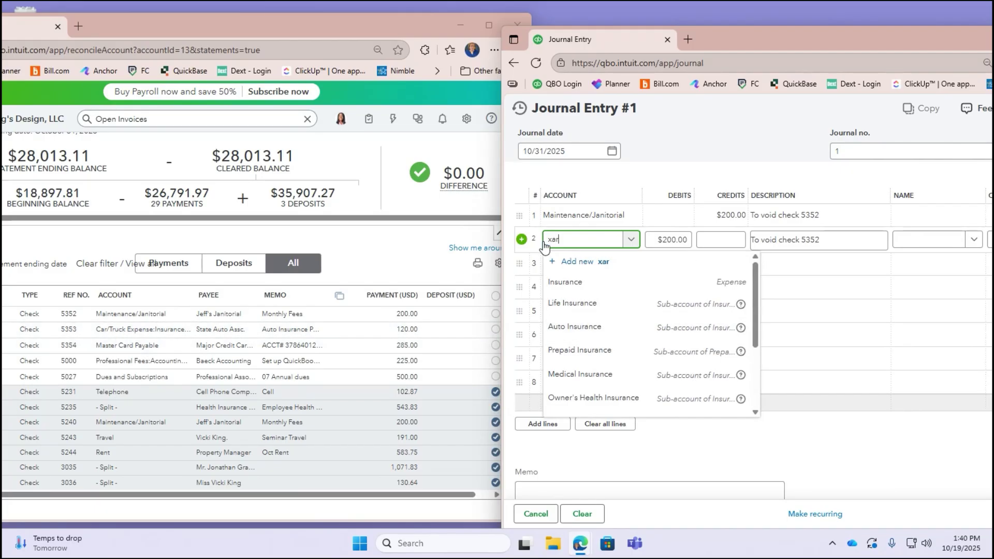
key("BackSpace")
key("BackSpace")
key("BackSpace")
type("car/")
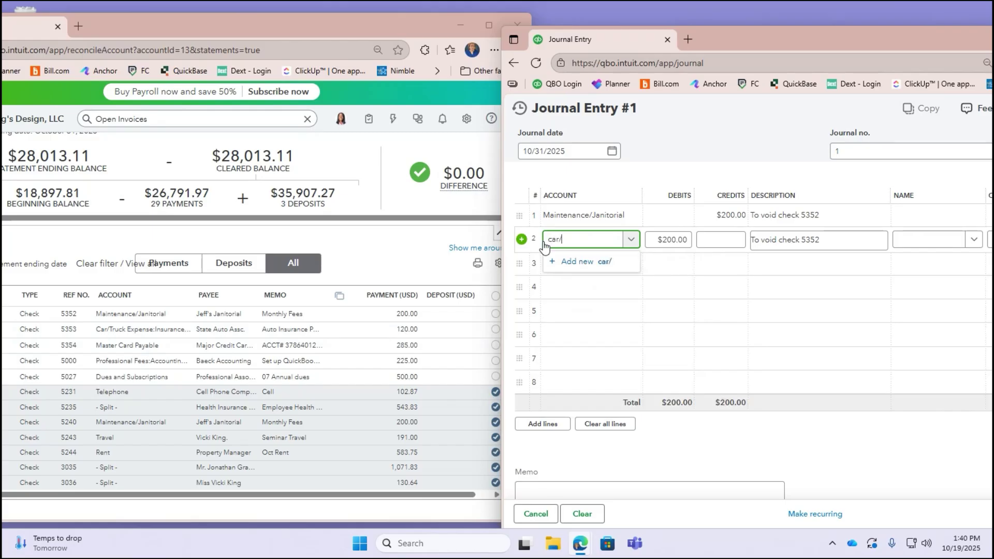
type("Truck")
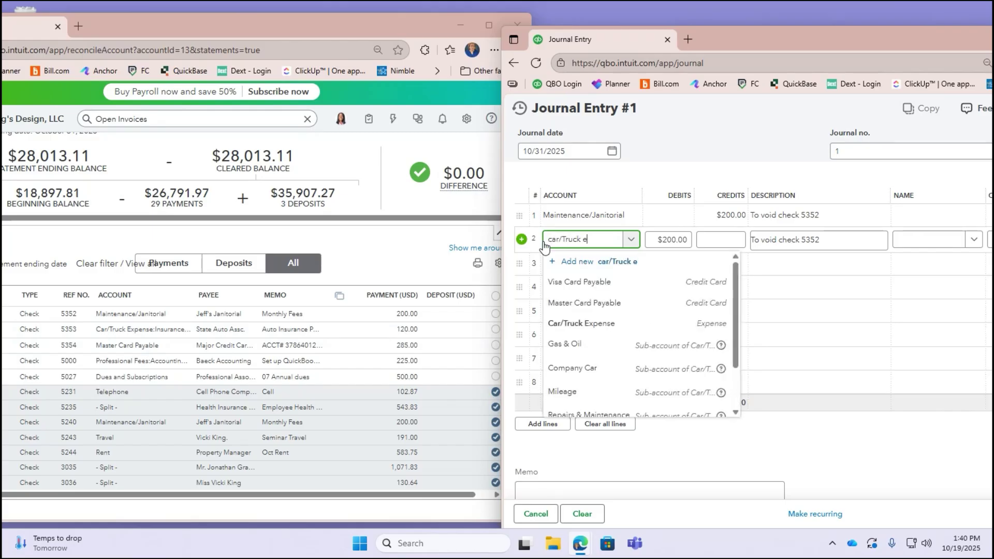
type(" e")
scroll(590, 290, "down", 1)
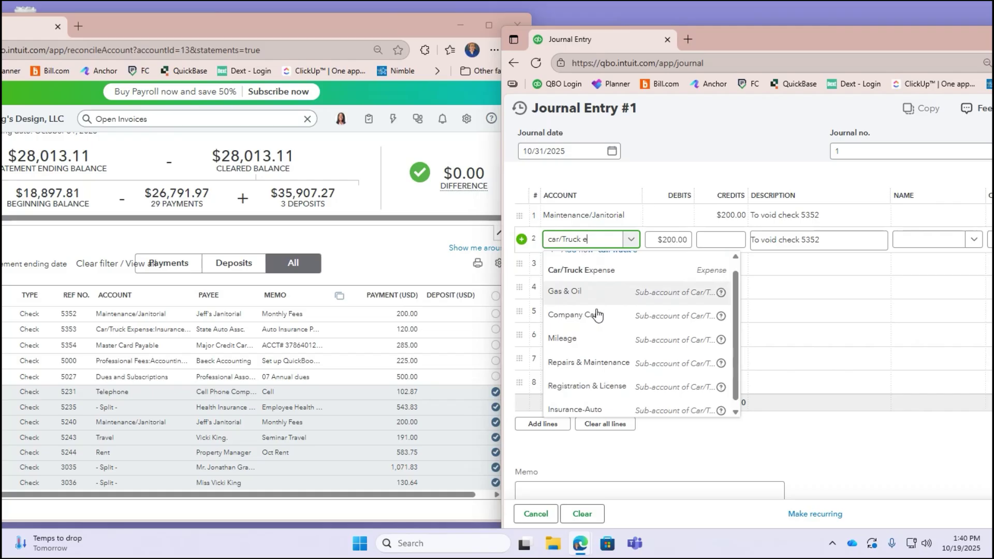
left_click(595, 406)
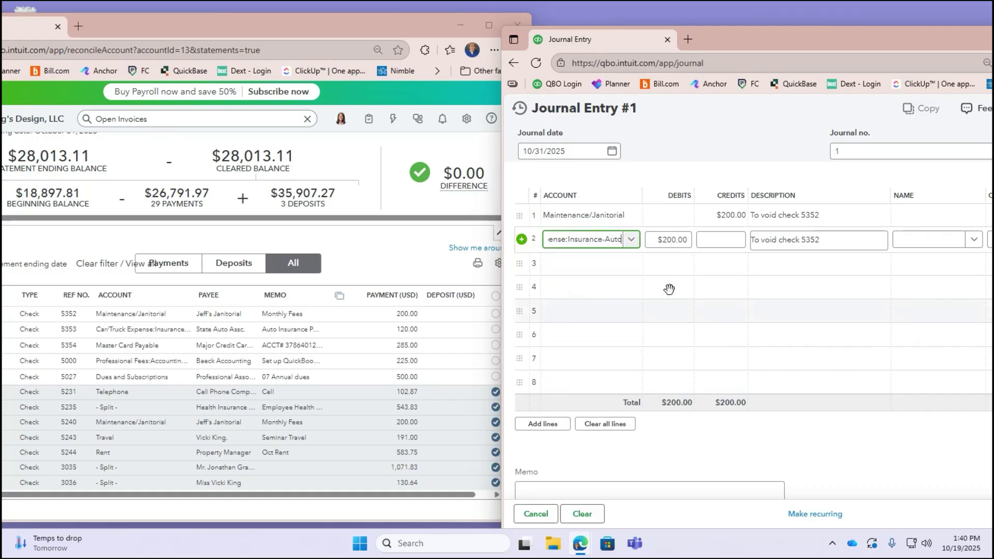
Give the second journal line a credit of 120 and the description "To void check 5353"
left_click(729, 245)
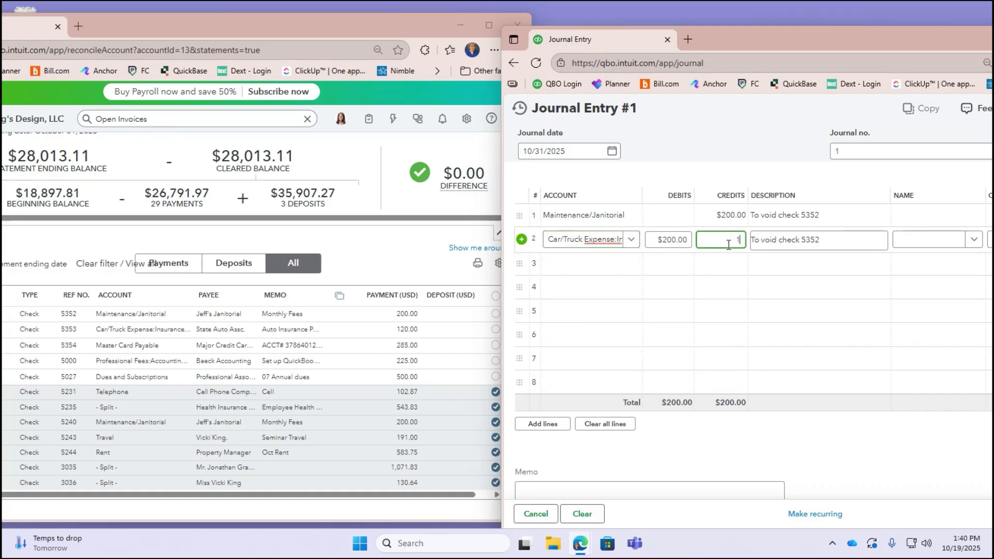
type("120")
key("Tab")
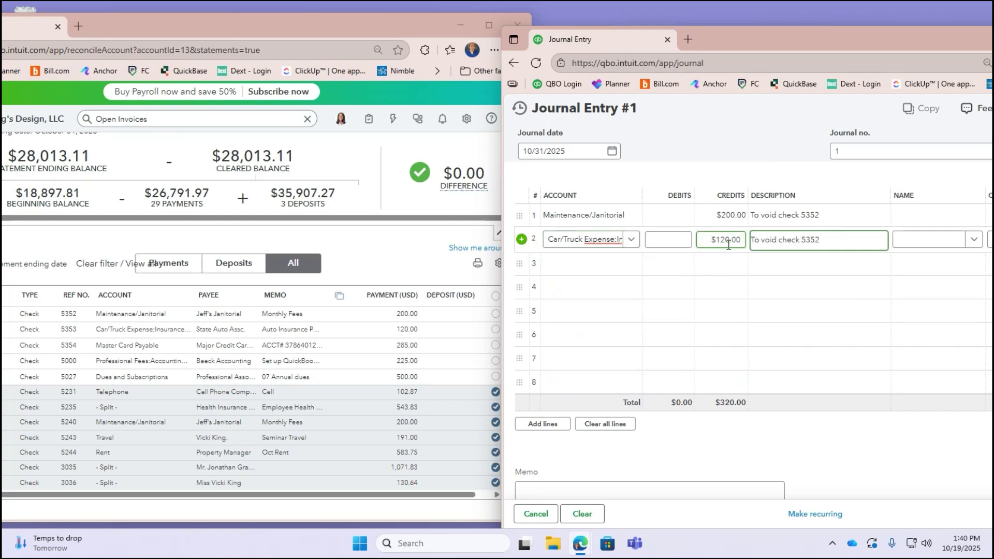
key("Tab")
key("Tab")
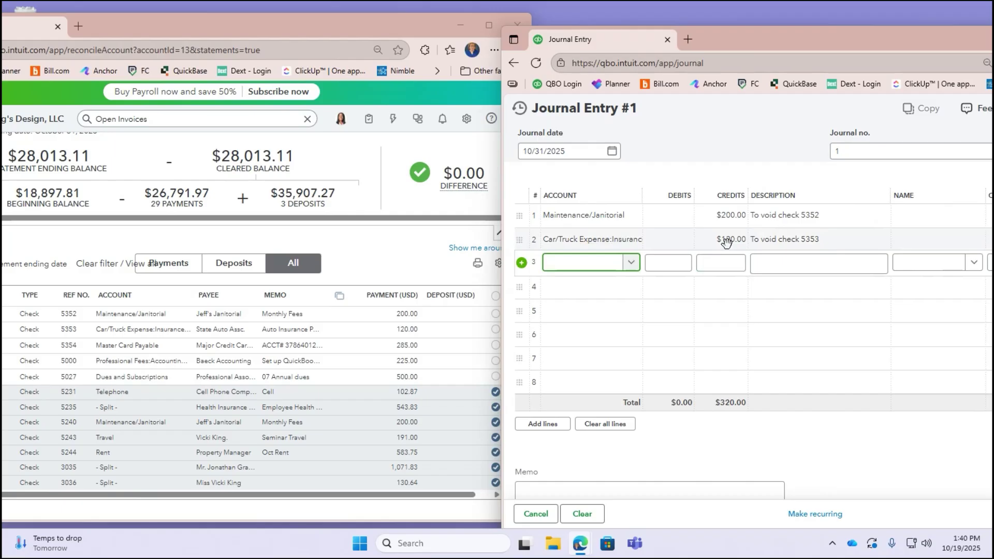
Fill the third journal line with the Master Card Payable account, a credit of 320 and the description "To void check 5354"
type("Mast")
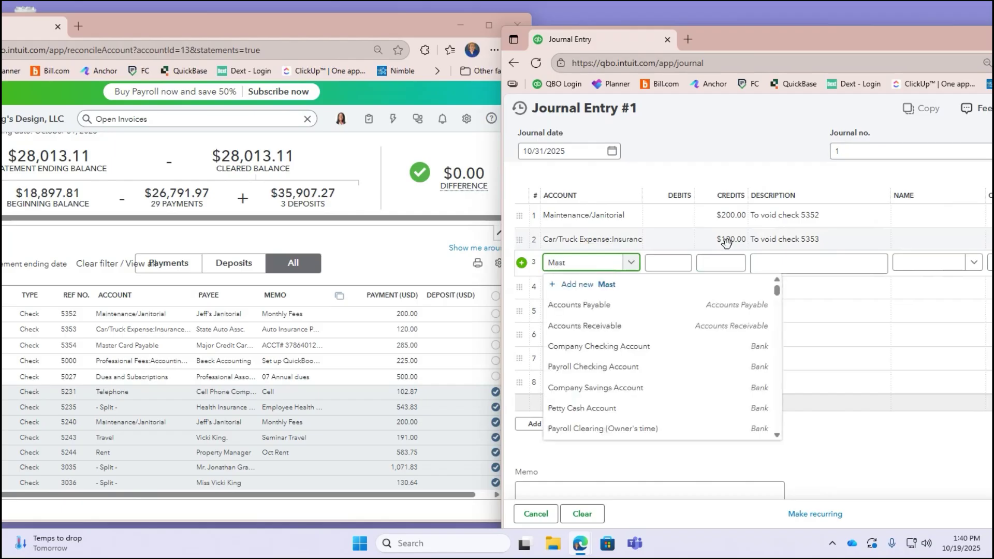
left_click(651, 312)
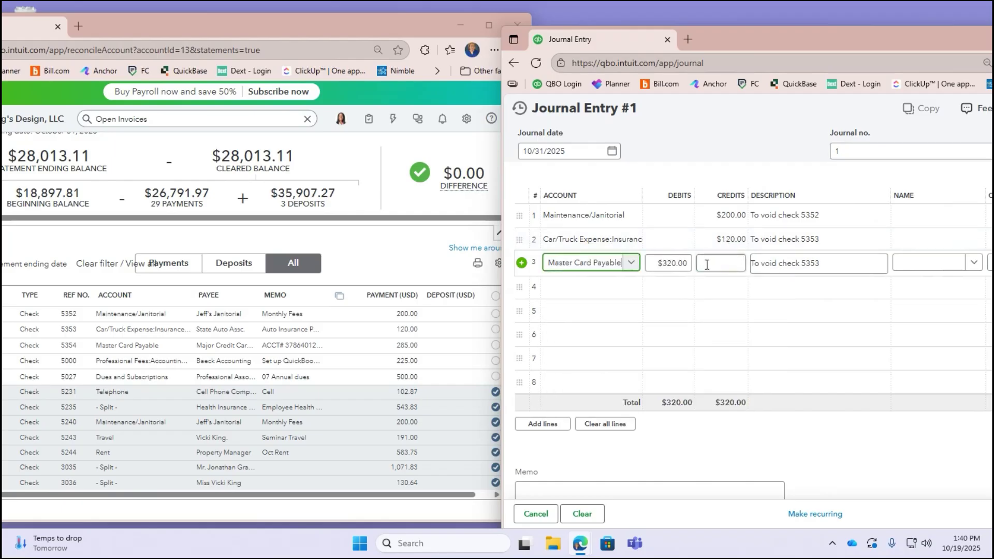
left_click(708, 262)
type("32")
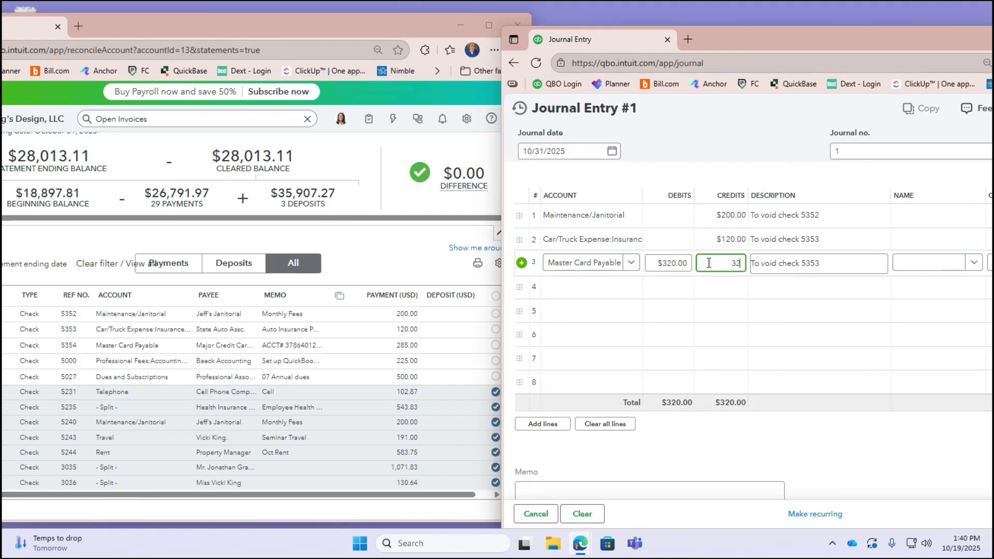
type("0")
key("Tab")
key("End")
type("4")
key("Tab")
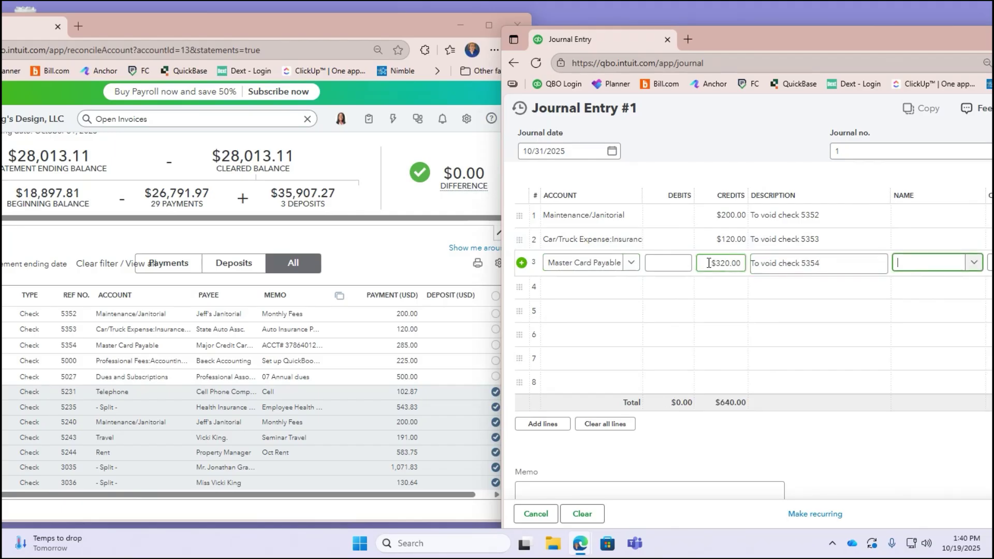
Assign the fourth journal line to the Accounting Fees sub-account of Professional Fees
left_click(569, 288)
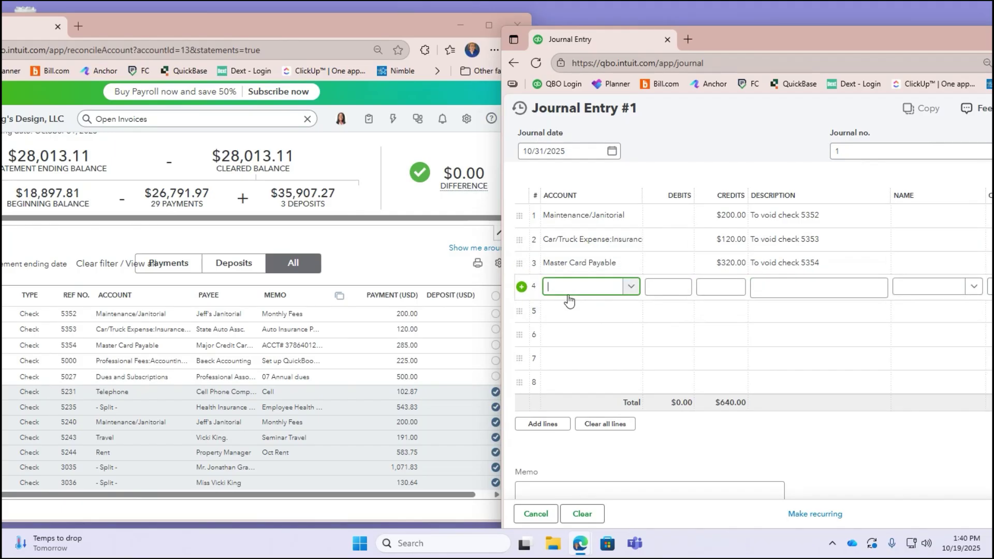
type("Account")
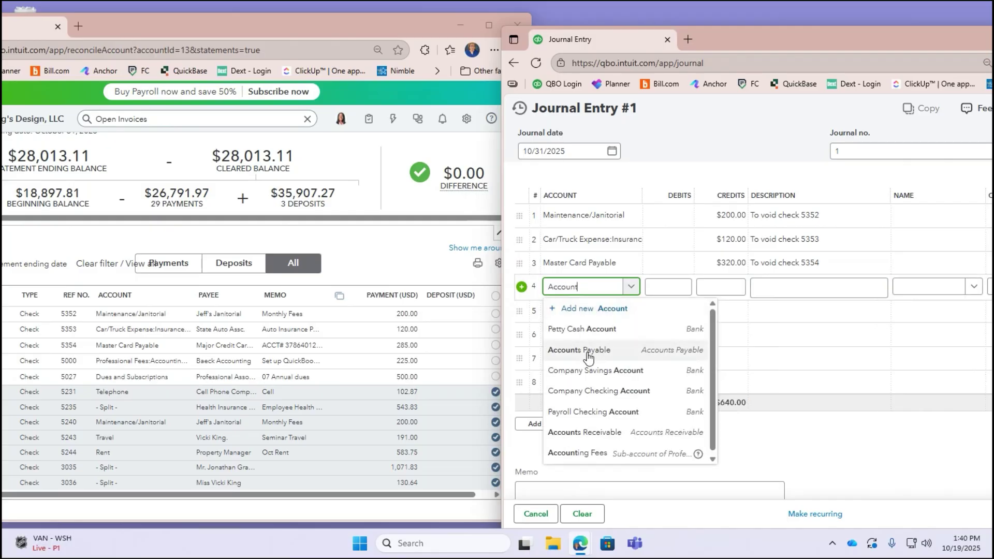
left_click(591, 453)
Correct the credit on the Master Card Payable line to 285
left_click(719, 293)
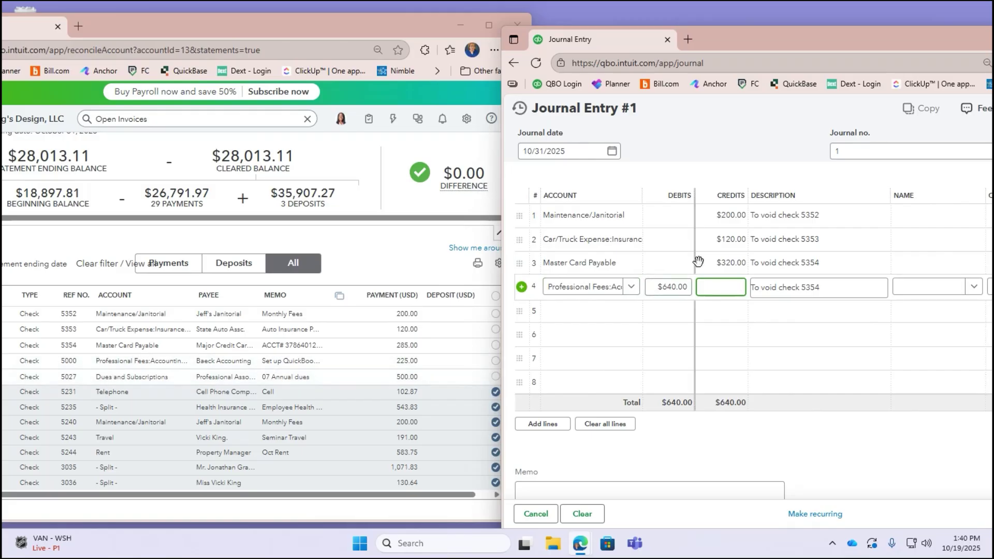
left_click(715, 264)
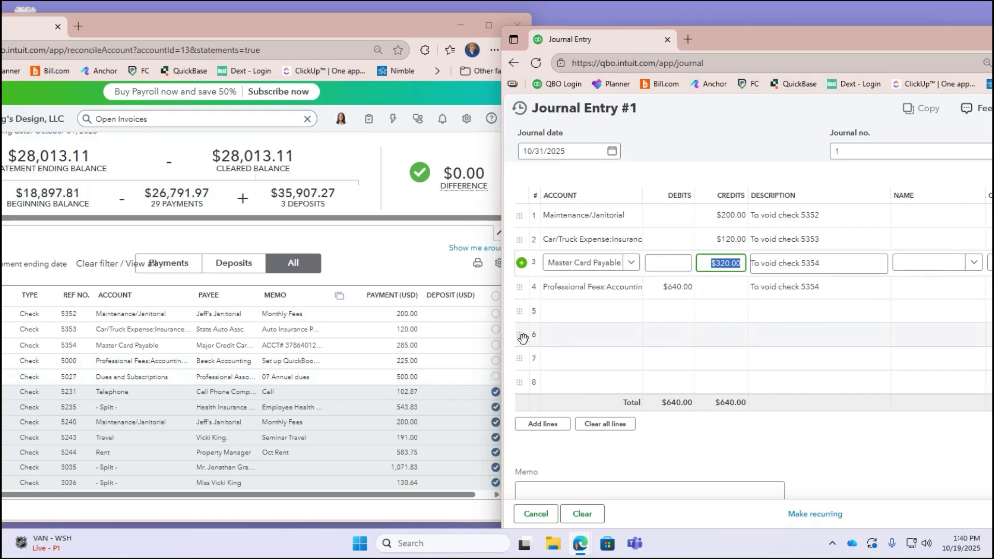
type("285")
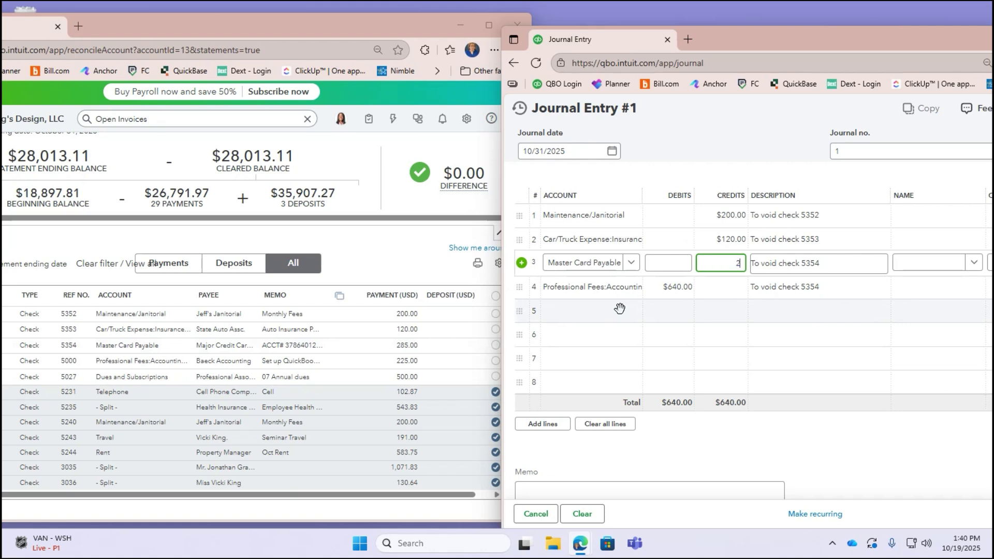
Give the fourth journal line a credit of 225 and the description "To void check 5000"
left_click(726, 287)
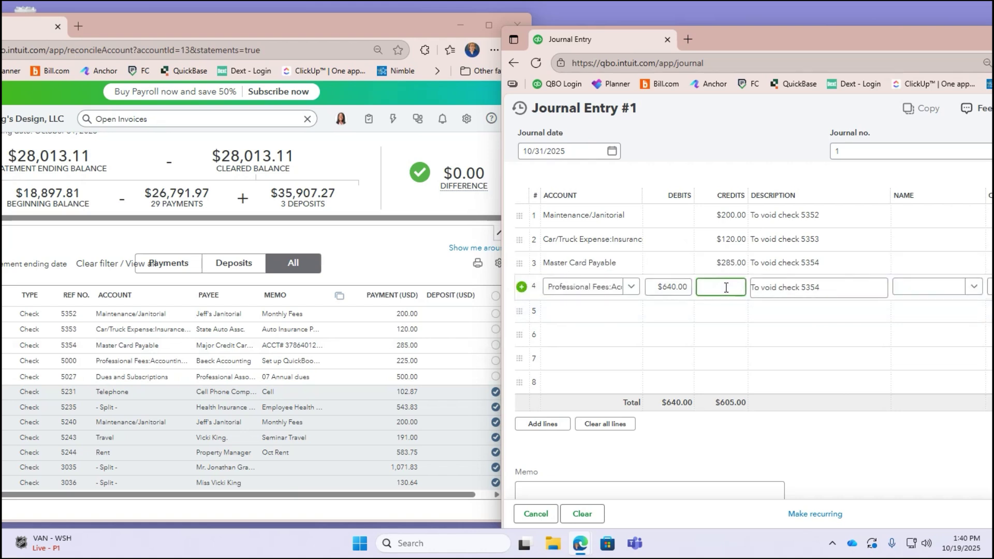
type("22")
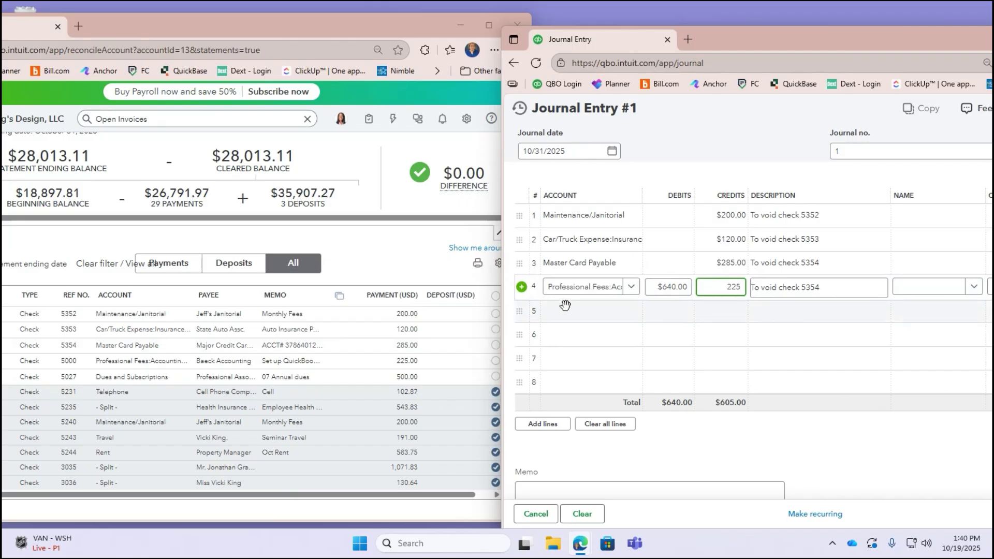
type("5")
left_click(836, 286)
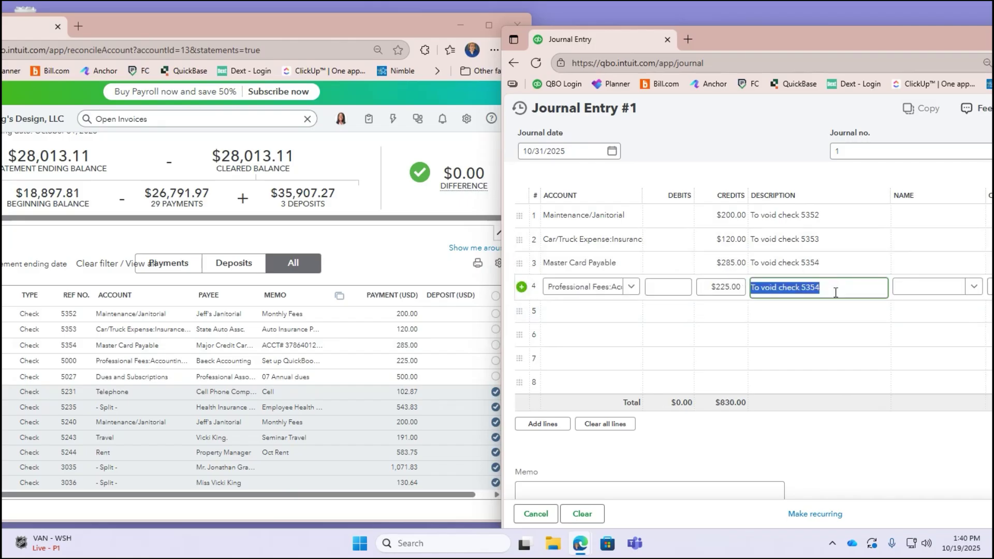
left_click(835, 293)
key("BackSpace")
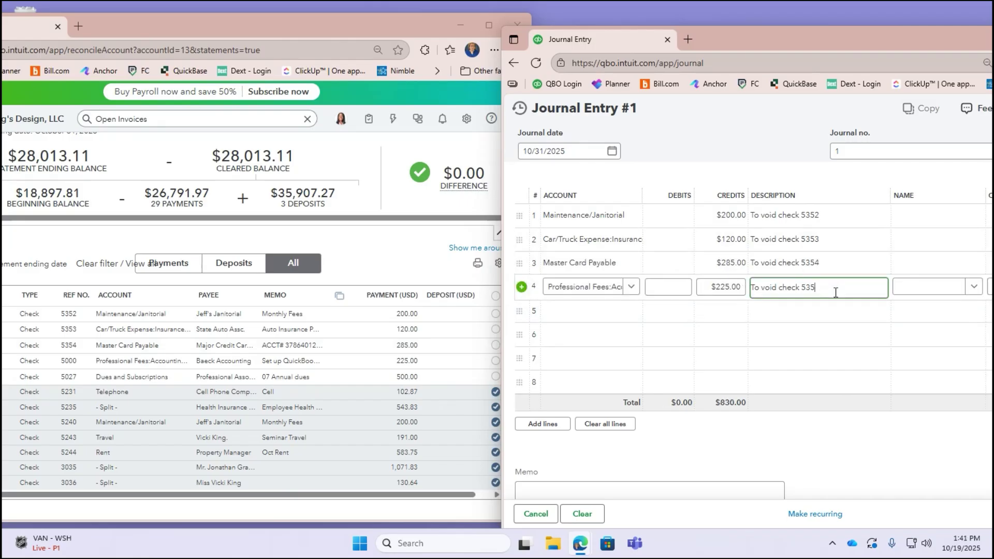
key("BackSpace")
type("000")
Fill the fifth journal line with Dues and Subscriptions, a credit of 500 and the description "To void check 5027"
left_click(611, 312)
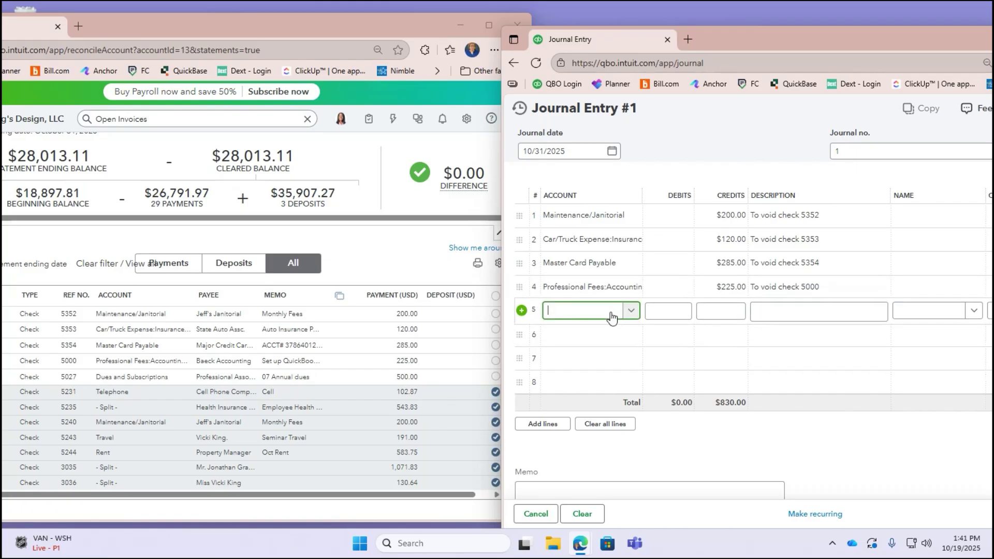
type("Due")
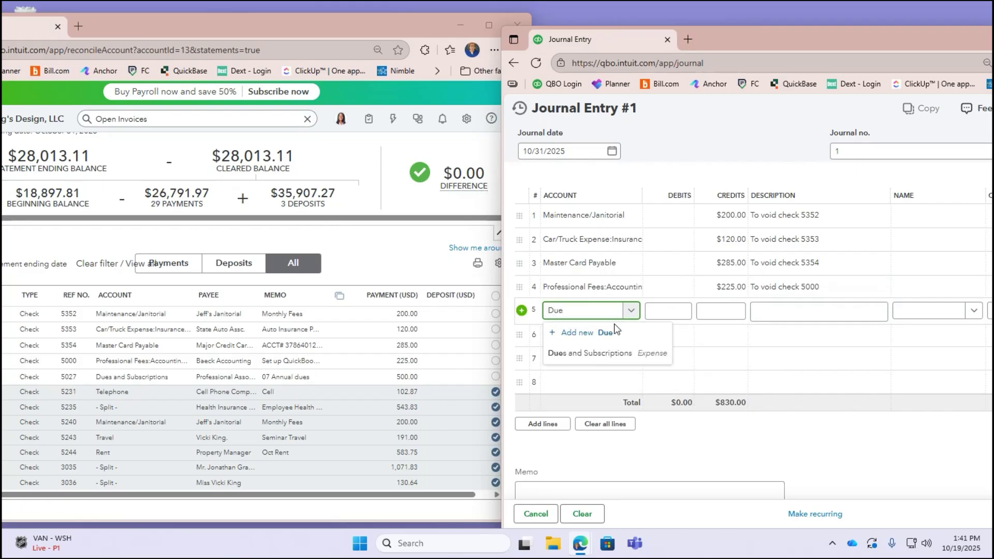
left_click(618, 354)
left_click(721, 311)
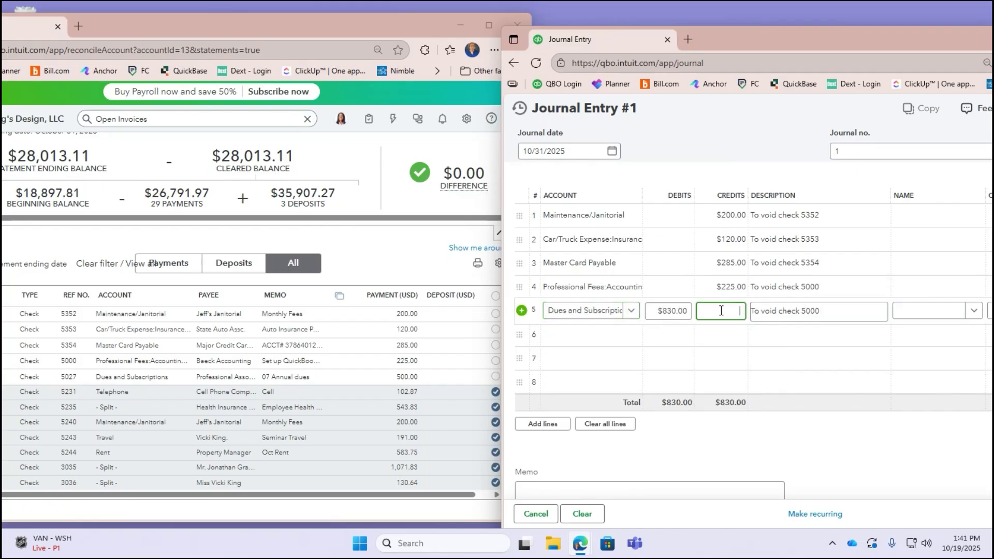
type("500")
key("Tab")
key("End")
key("BackSpace")
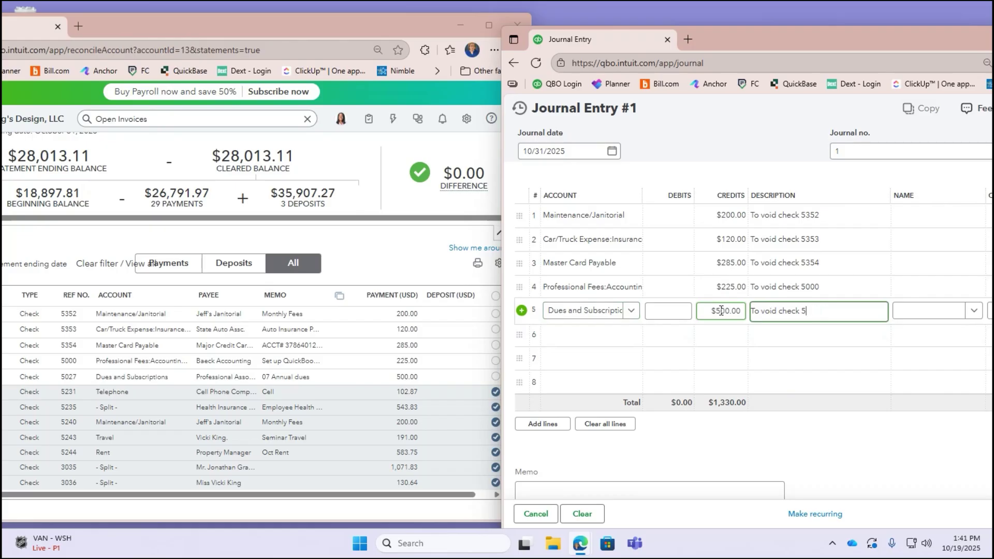
type("027")
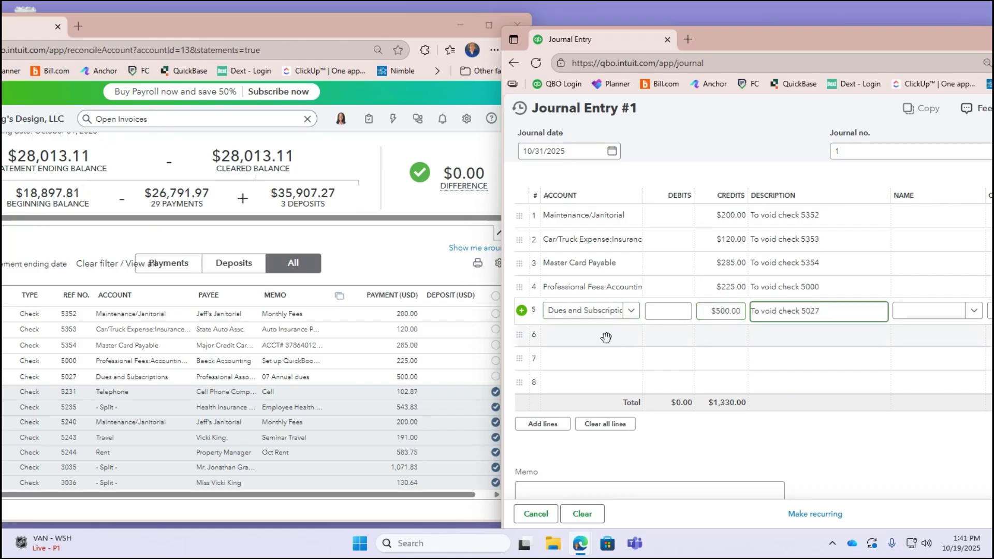
Assign the sixth journal line to the Company Checking Account as the balancing debit
left_click(606, 339)
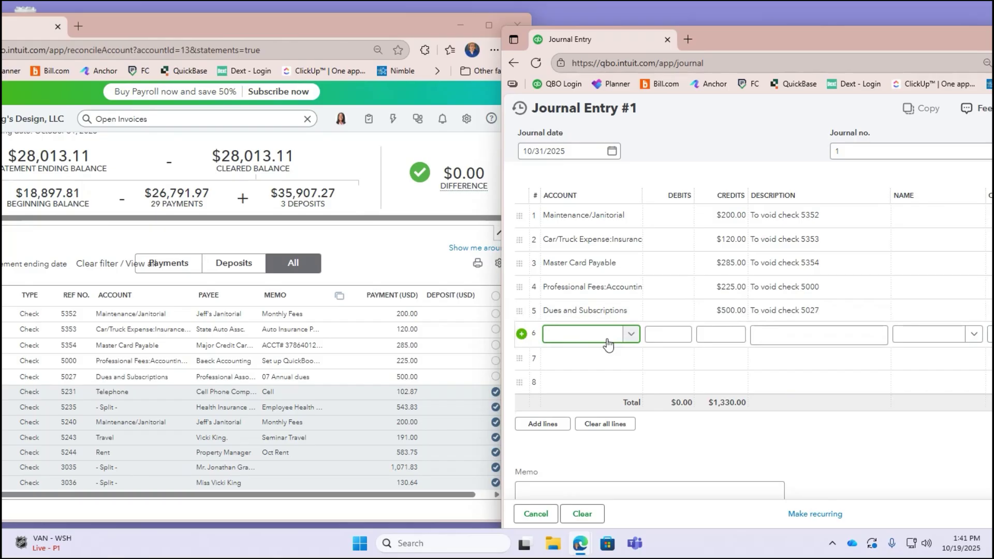
type("che")
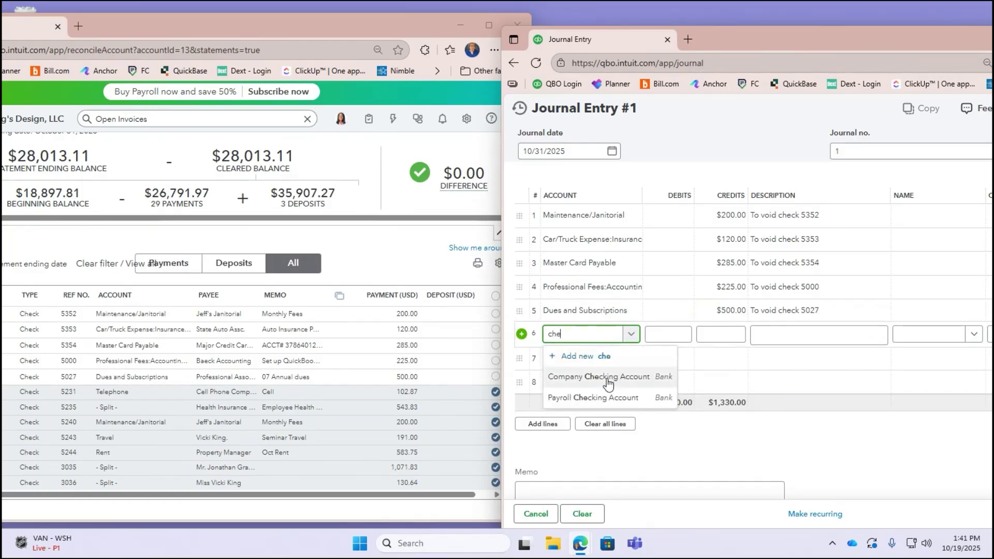
left_click(544, 379)
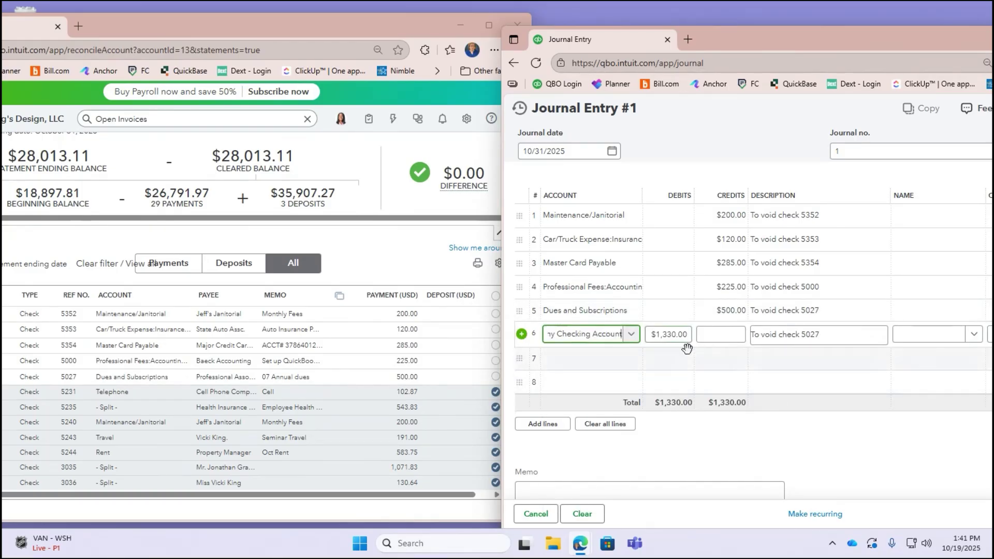
Bring the journal entry back into the reconciliation's browser window, maximize that window, and save and close the entry
left_click_drag(616, 46, 202, 27)
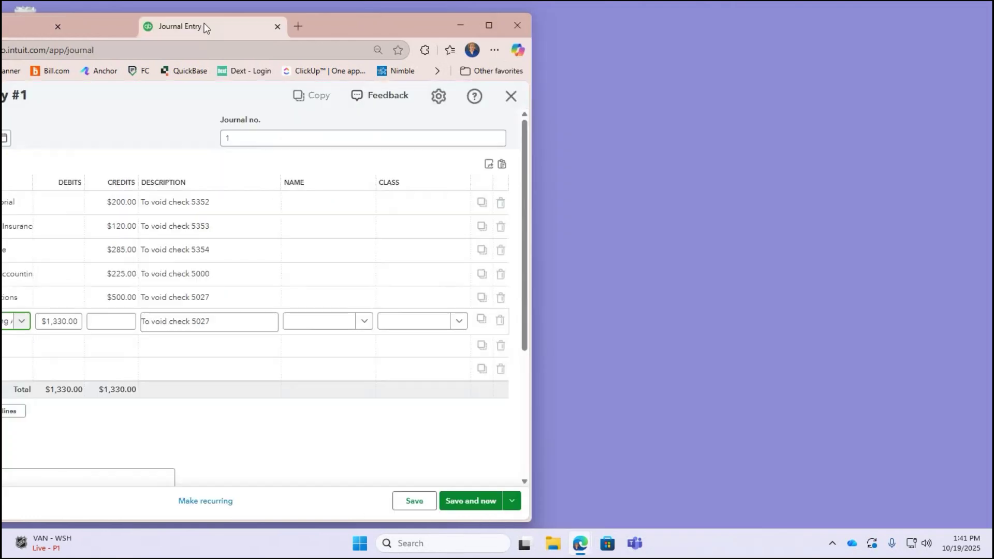
left_click(496, 31)
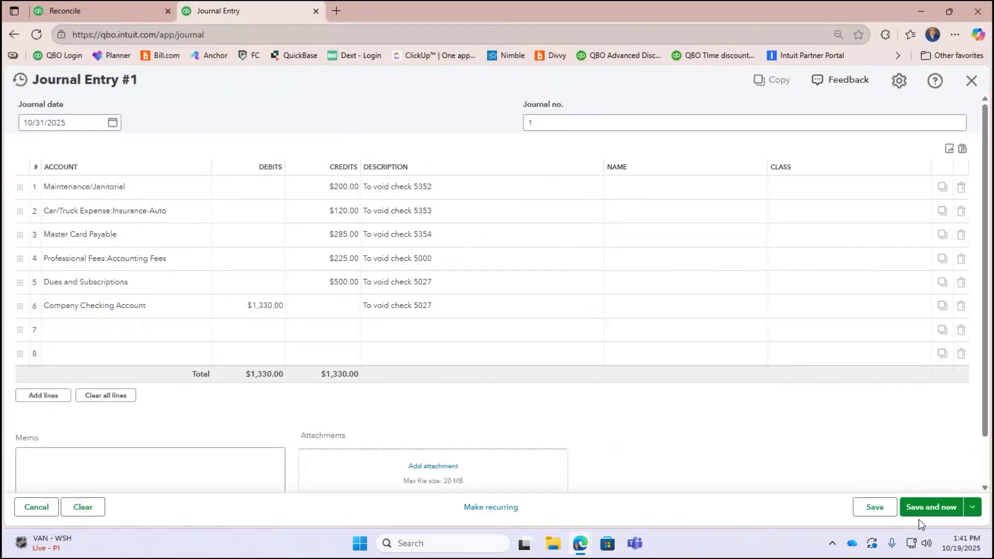
left_click(973, 507)
left_click(906, 479)
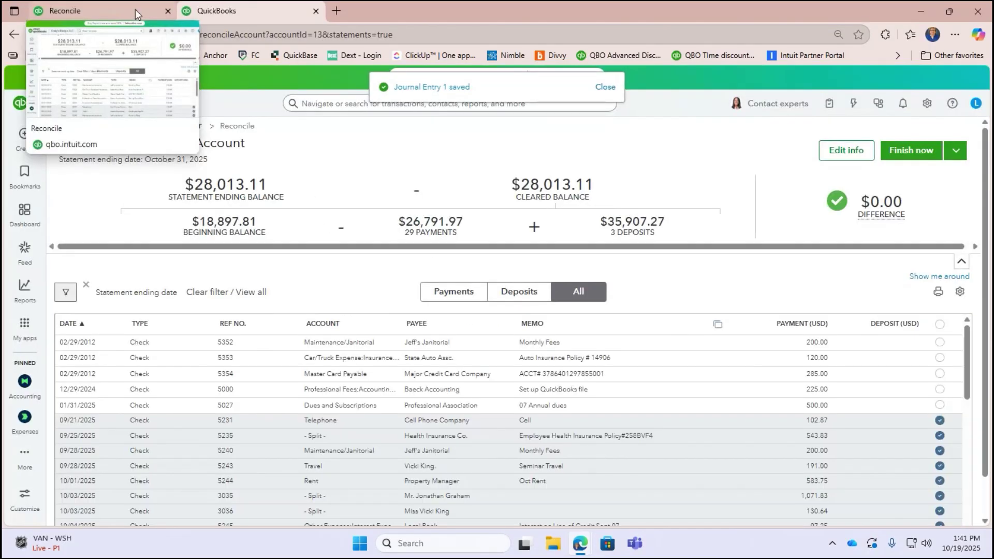
Reload the Company Checking Account reconciliation and mark checks 5352, 5353, 5354, 5000 and 5027 as cleared
left_click(135, 9)
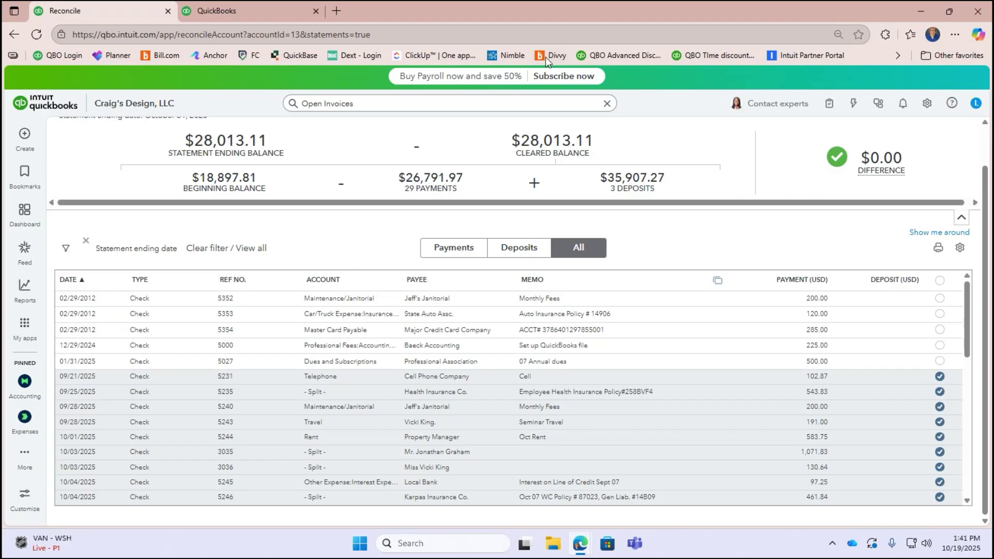
left_click(39, 34)
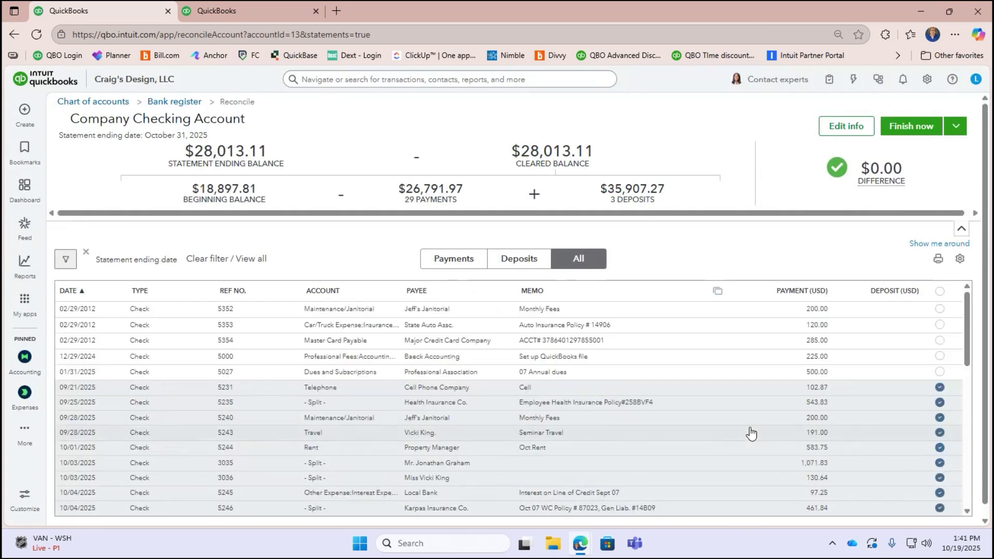
left_click(940, 308)
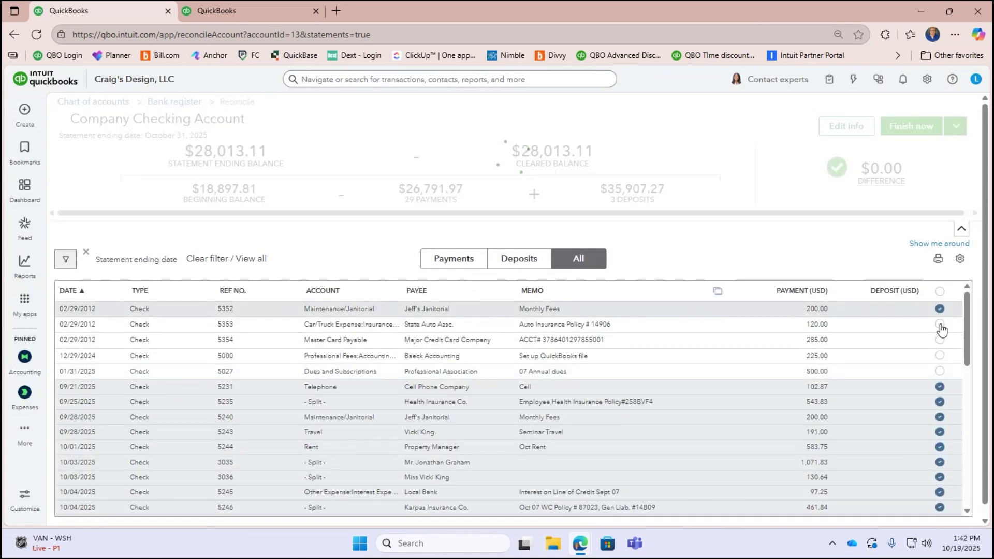
left_click(940, 324)
left_click(939, 339)
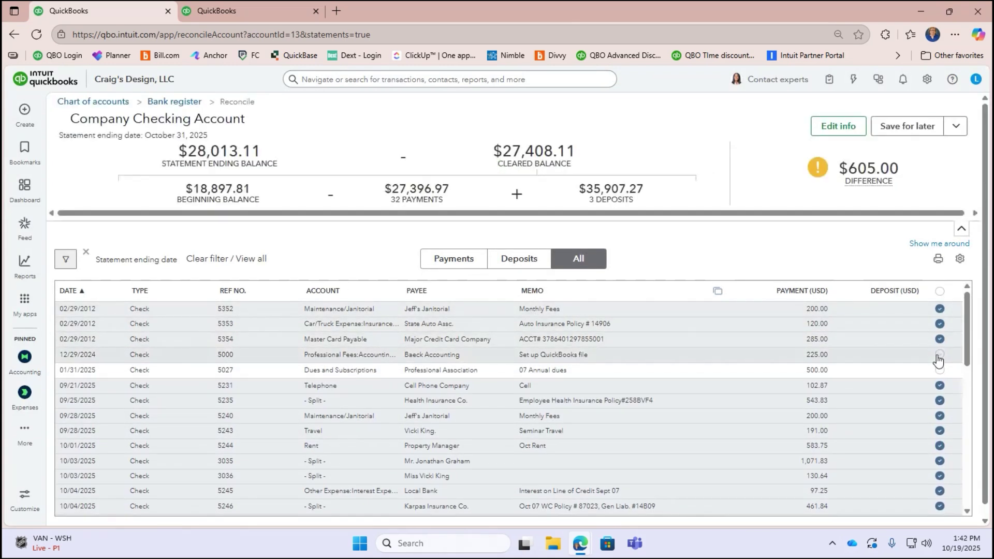
left_click(940, 355)
left_click(939, 370)
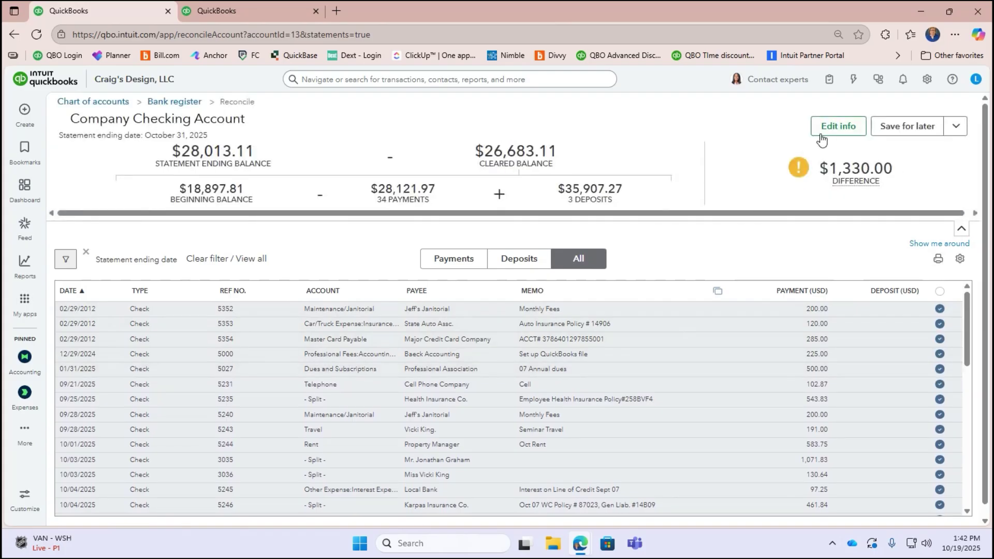
Mark the 10/31/2025 journal entry with the memo "To void check 5027" as cleared in the reconciliation
scroll(967, 327, "down", 1)
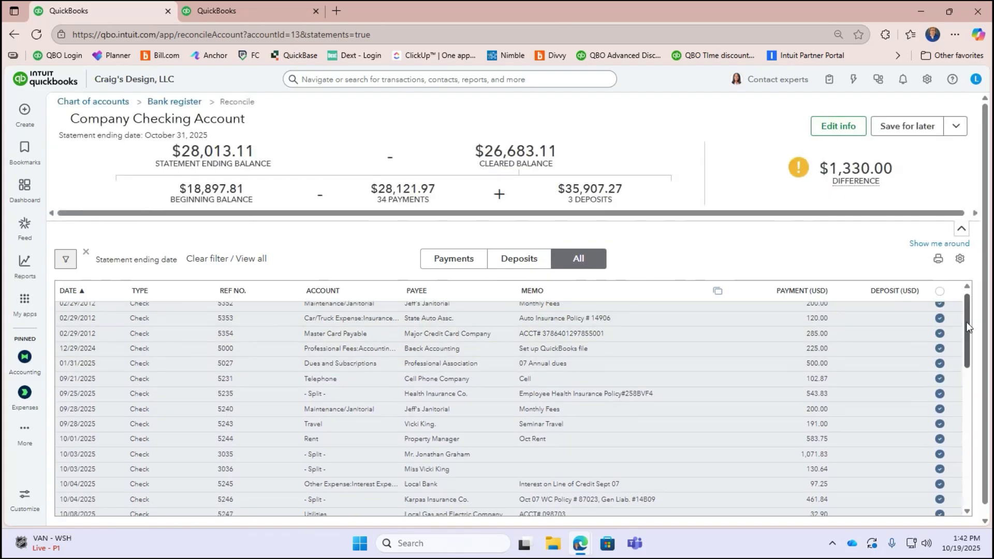
left_click_drag(967, 327, 949, 479)
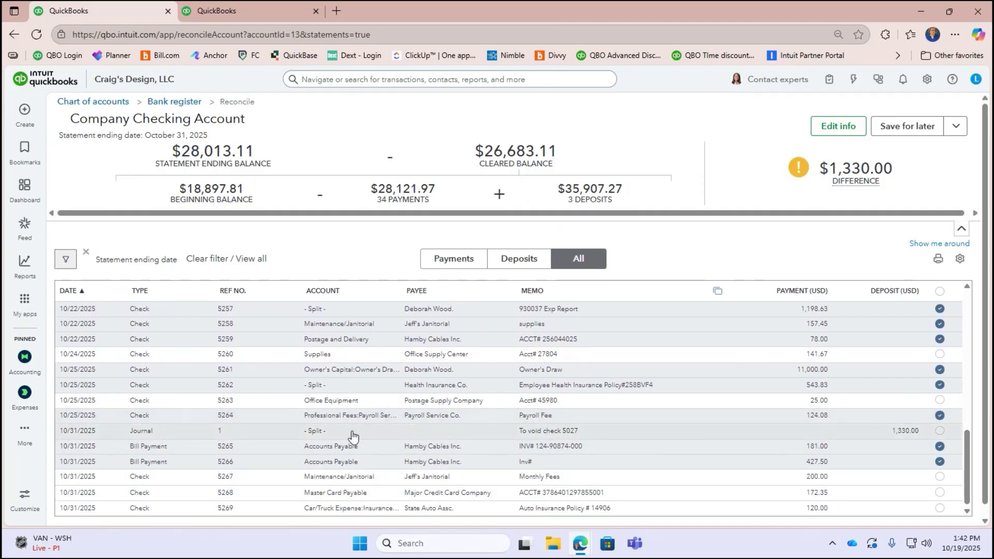
left_click(939, 431)
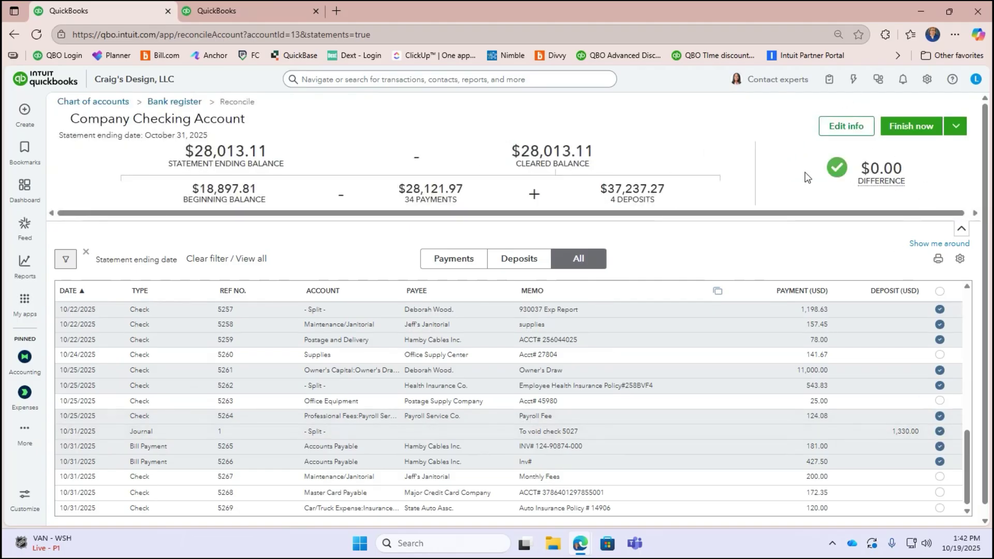
Finish the Company Checking Account reconciliation and dismiss its completion message without opening the report
left_click_drag(967, 459, 955, 375)
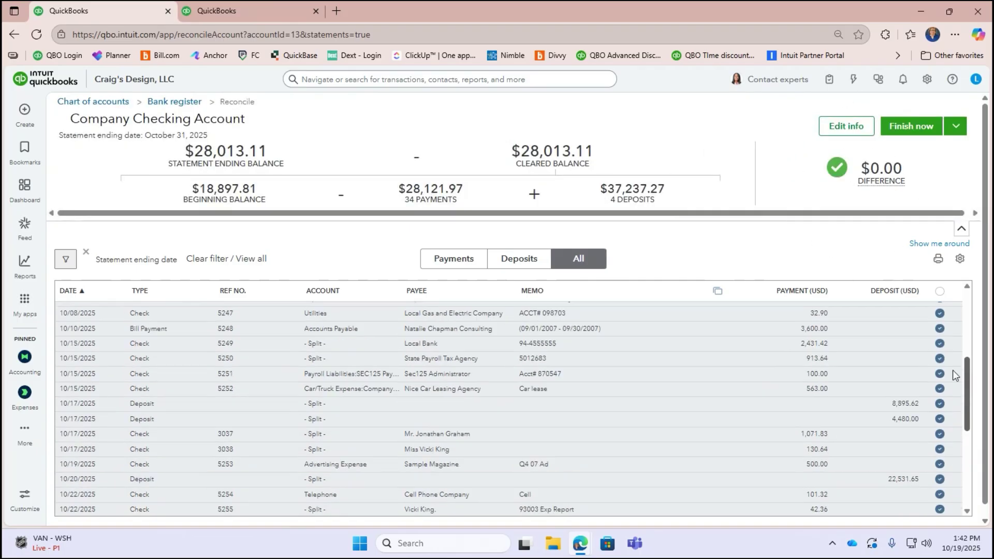
scroll(953, 371, "up", 5)
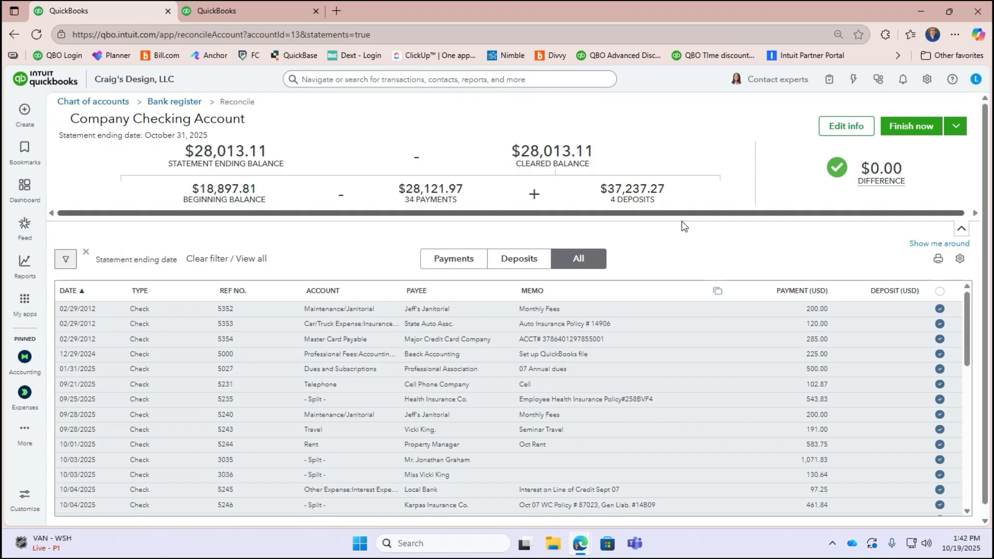
left_click(907, 127)
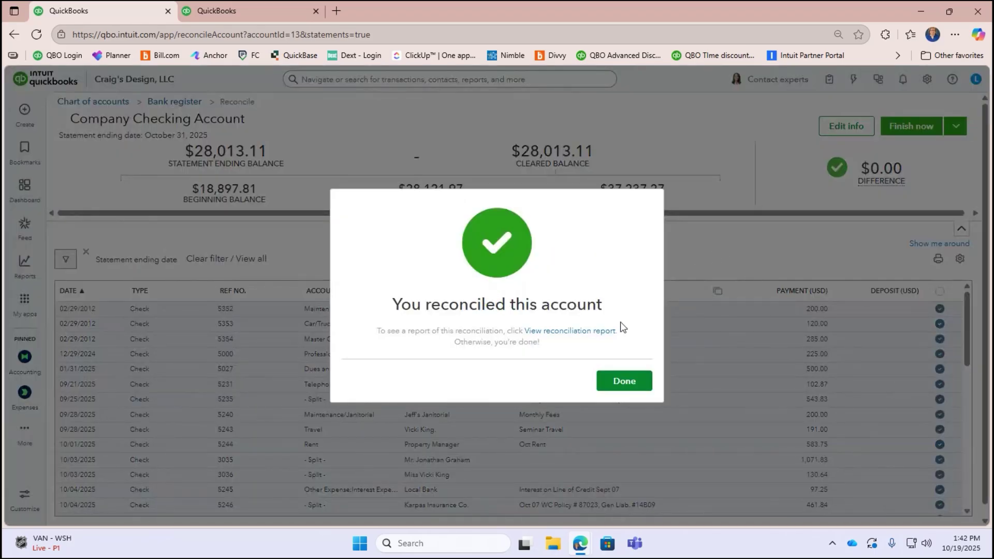
left_click(624, 381)
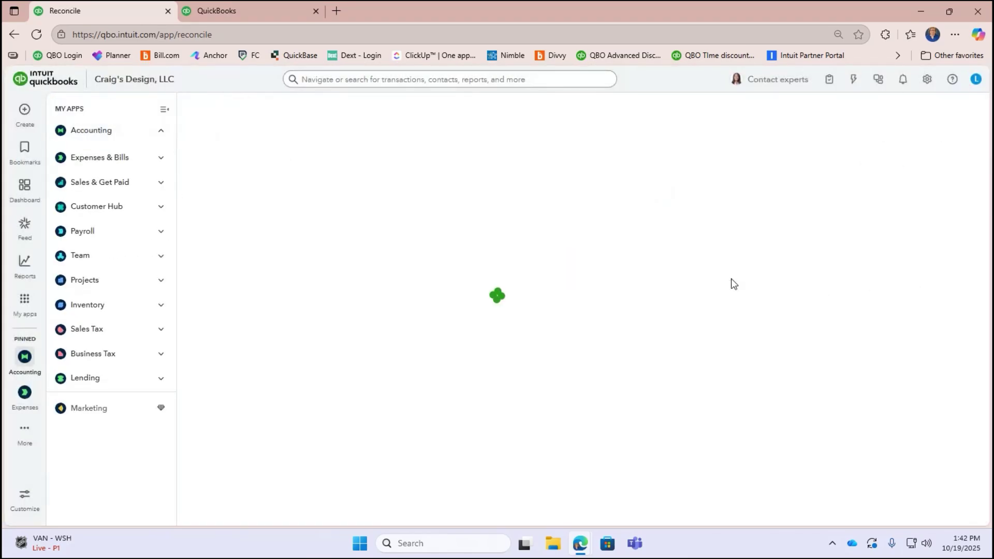